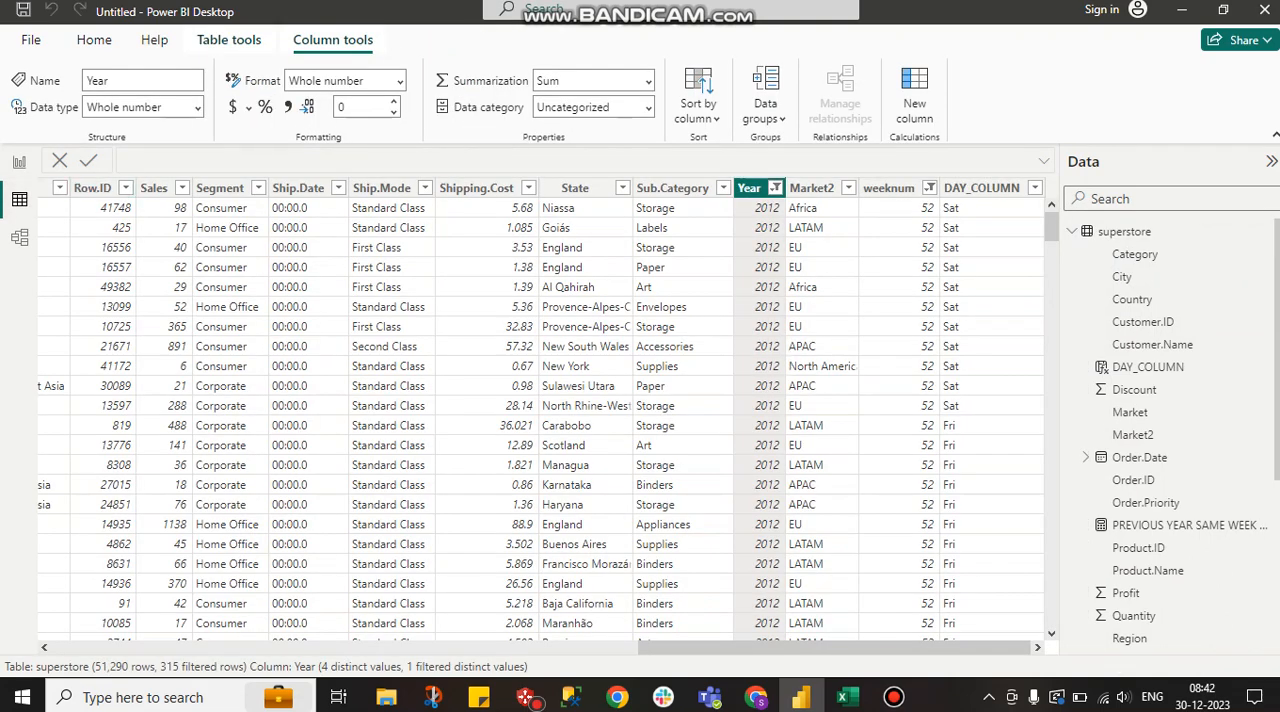
Check the Year column's filter in the superstore table without changing it, and return to the report page
left_click(775, 188)
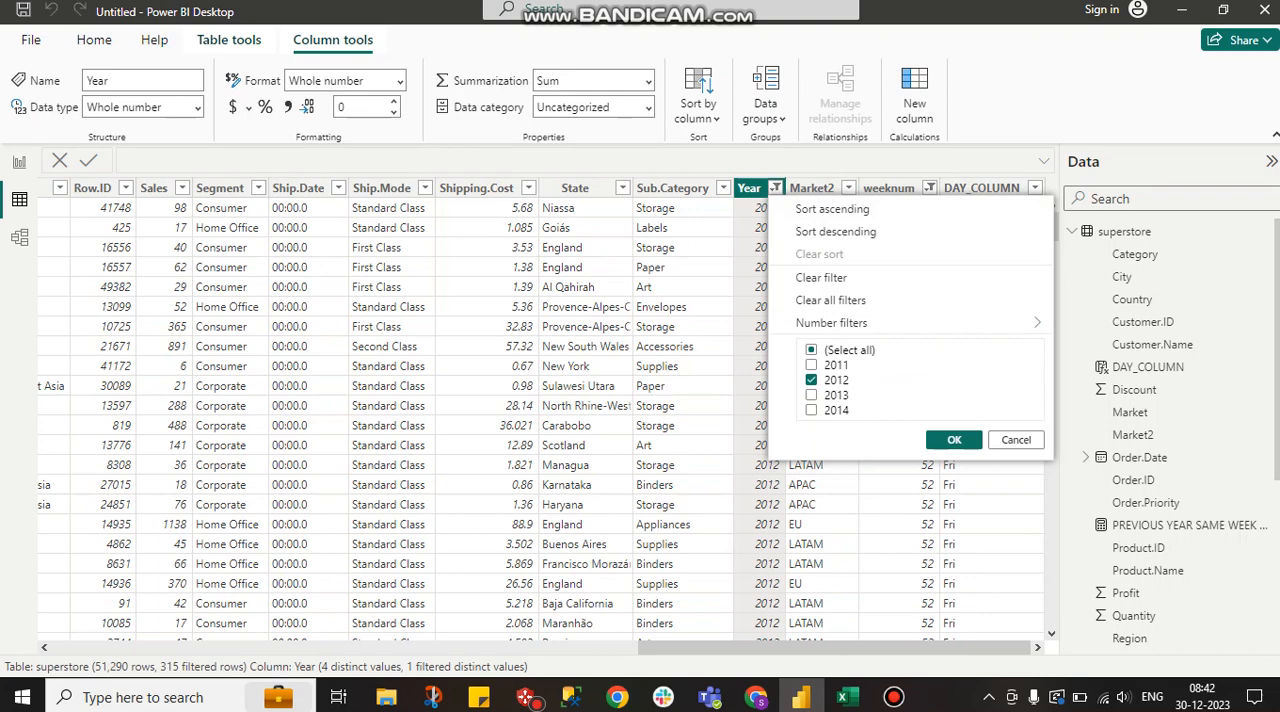
left_click(1016, 440)
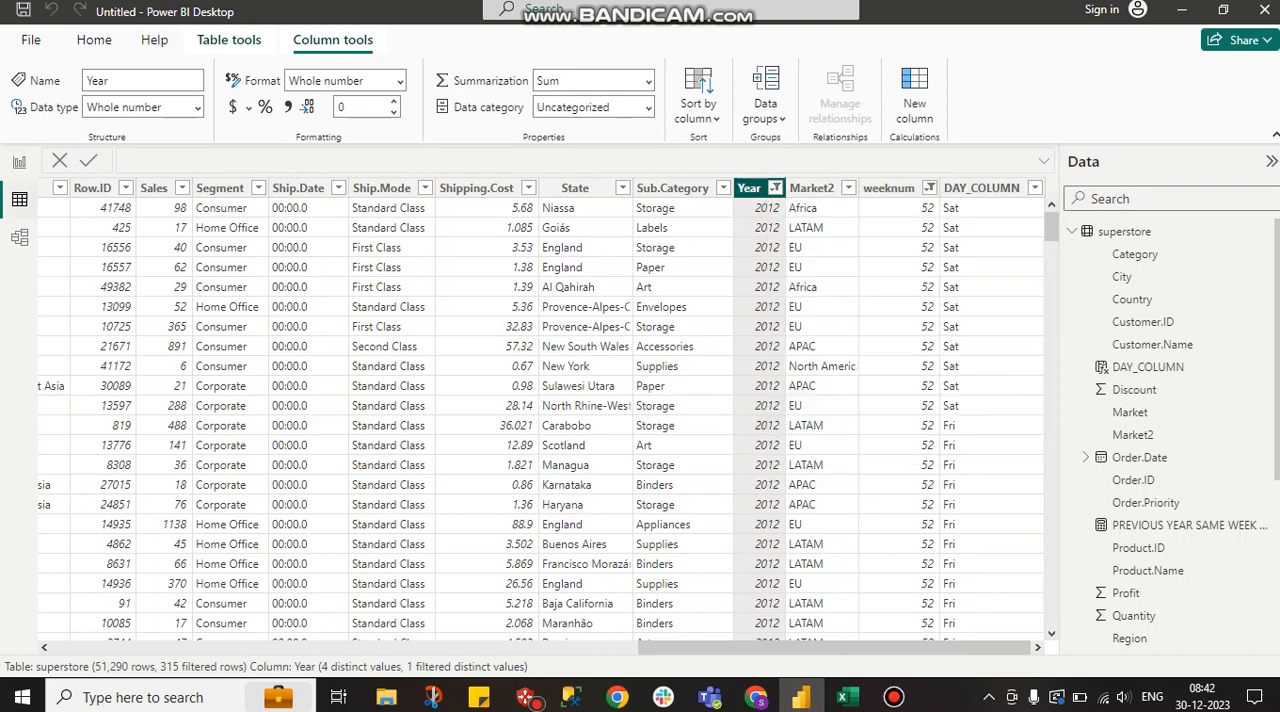
left_click(19, 162)
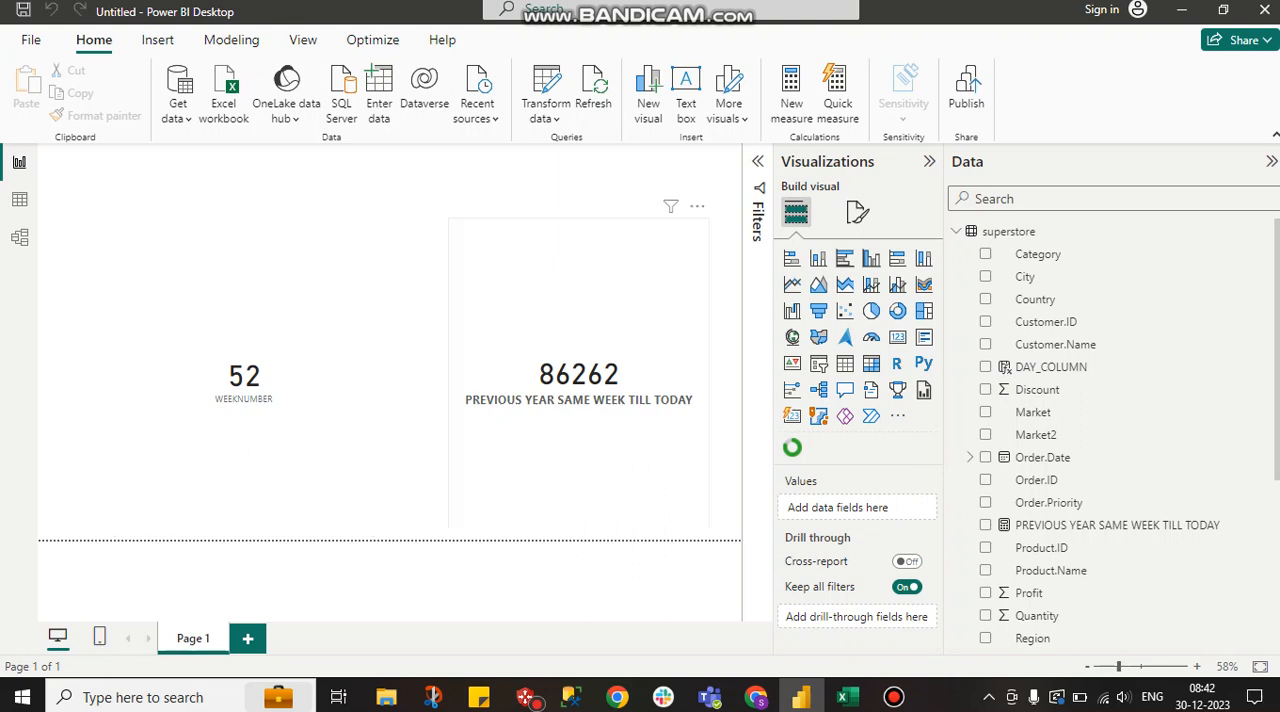
Display the formula of the WEEKNUMBER measure behind the week number card
left_click(246, 430)
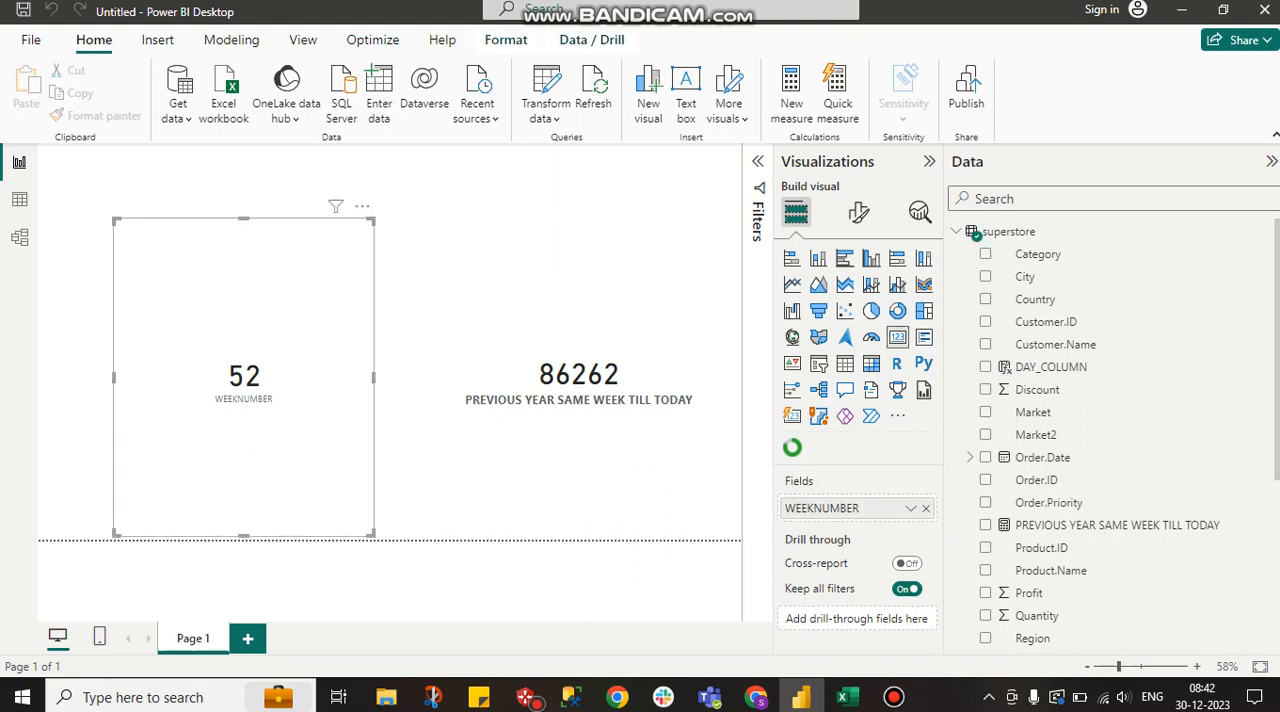
scroll(1120, 412, "down", 3)
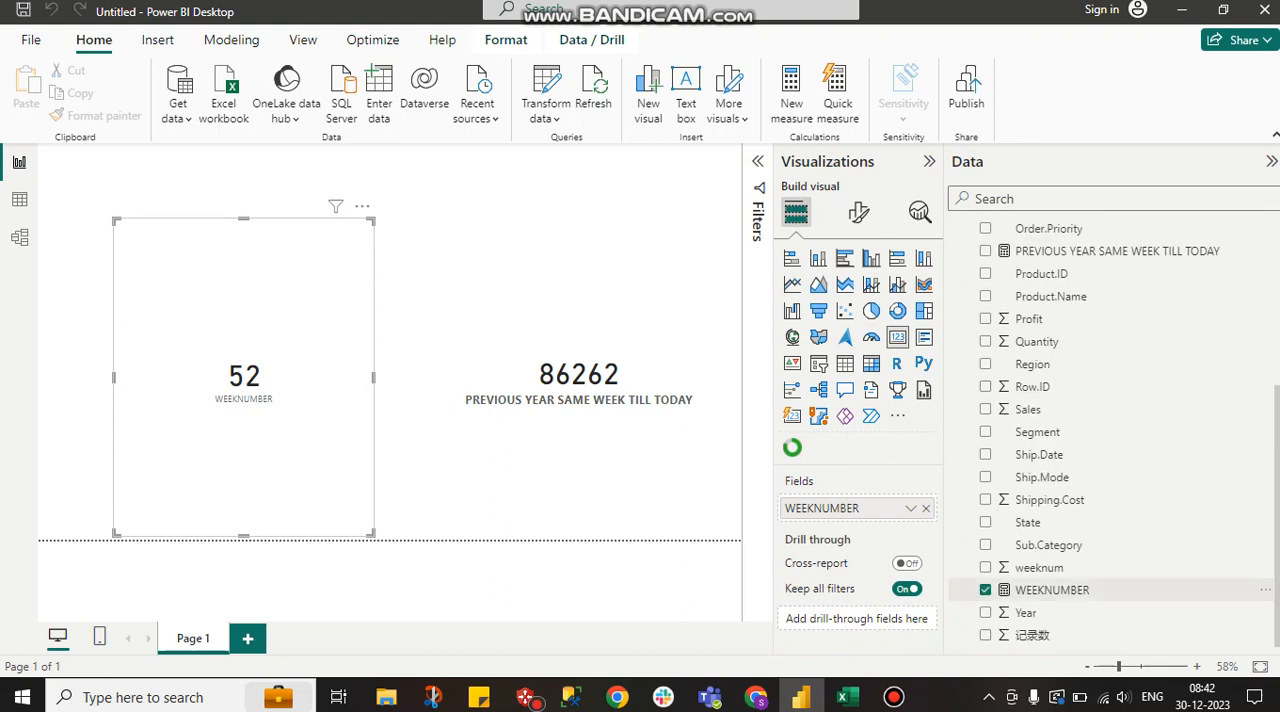
left_click(1053, 590)
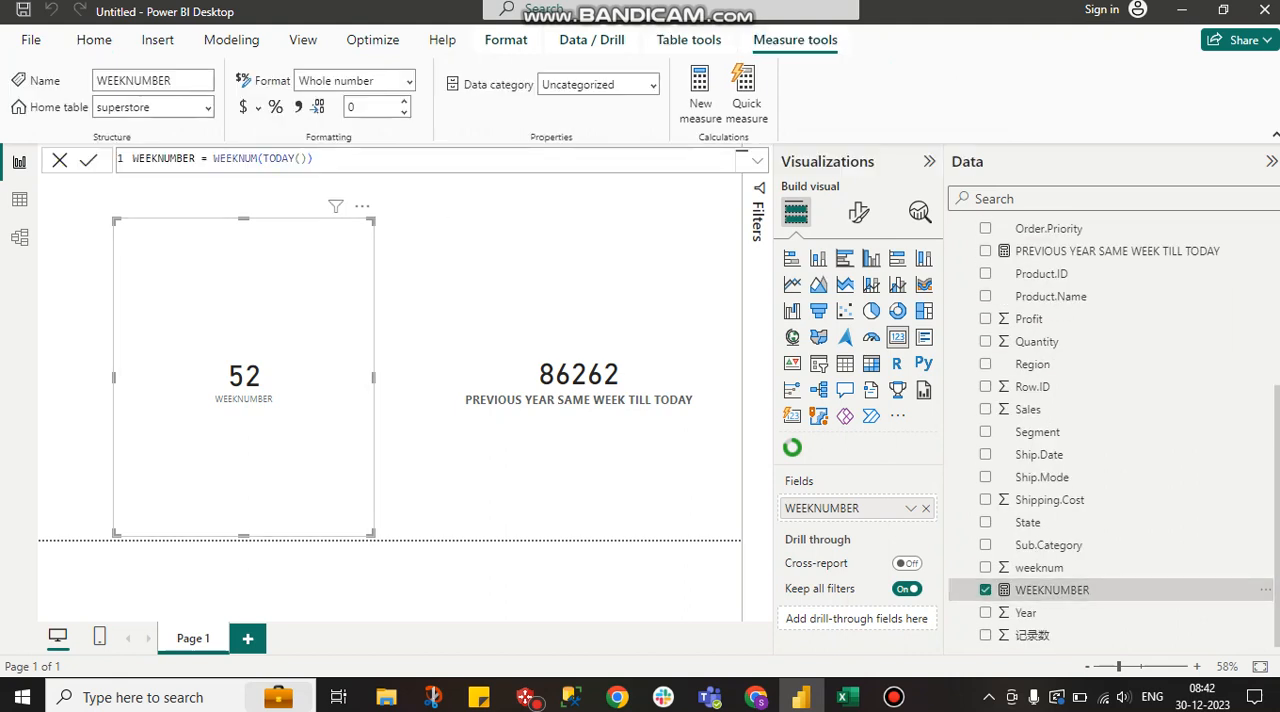
left_click(580, 585)
Check today's date in the system calendar and view the 2012 calendar image in Chrome before returning to the Power BI report
left_click(1203, 697)
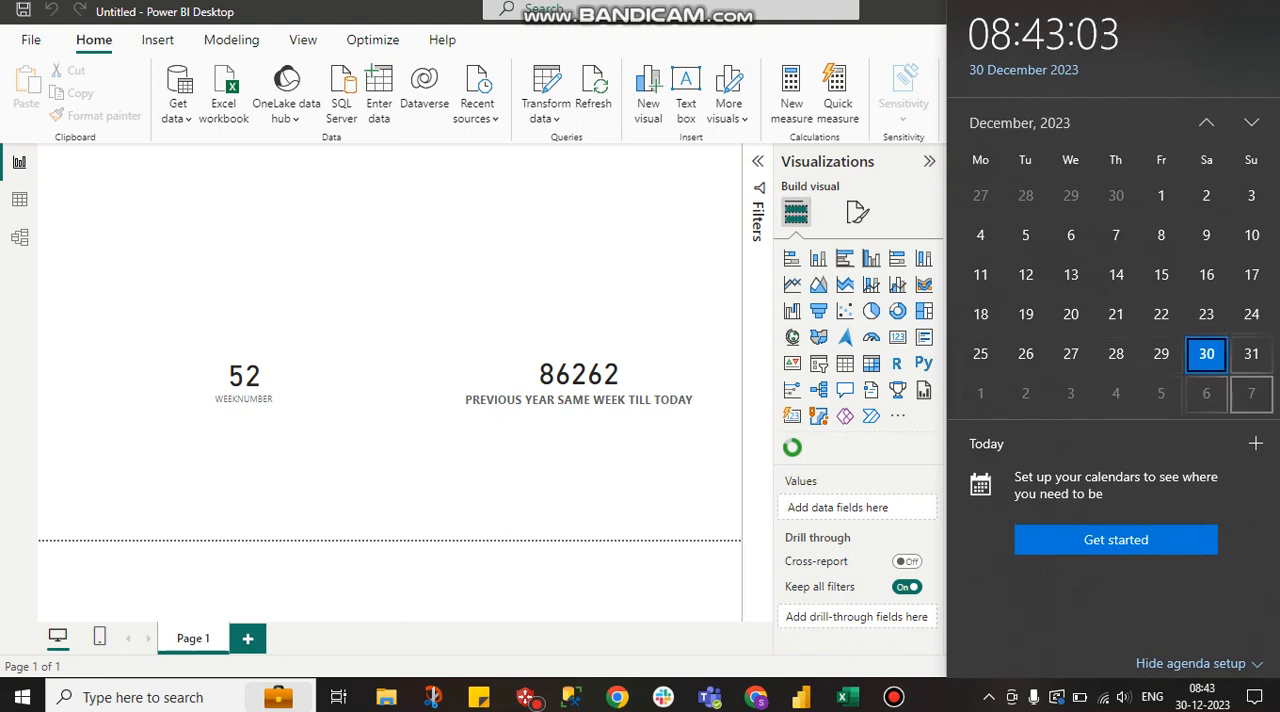
left_click(620, 265)
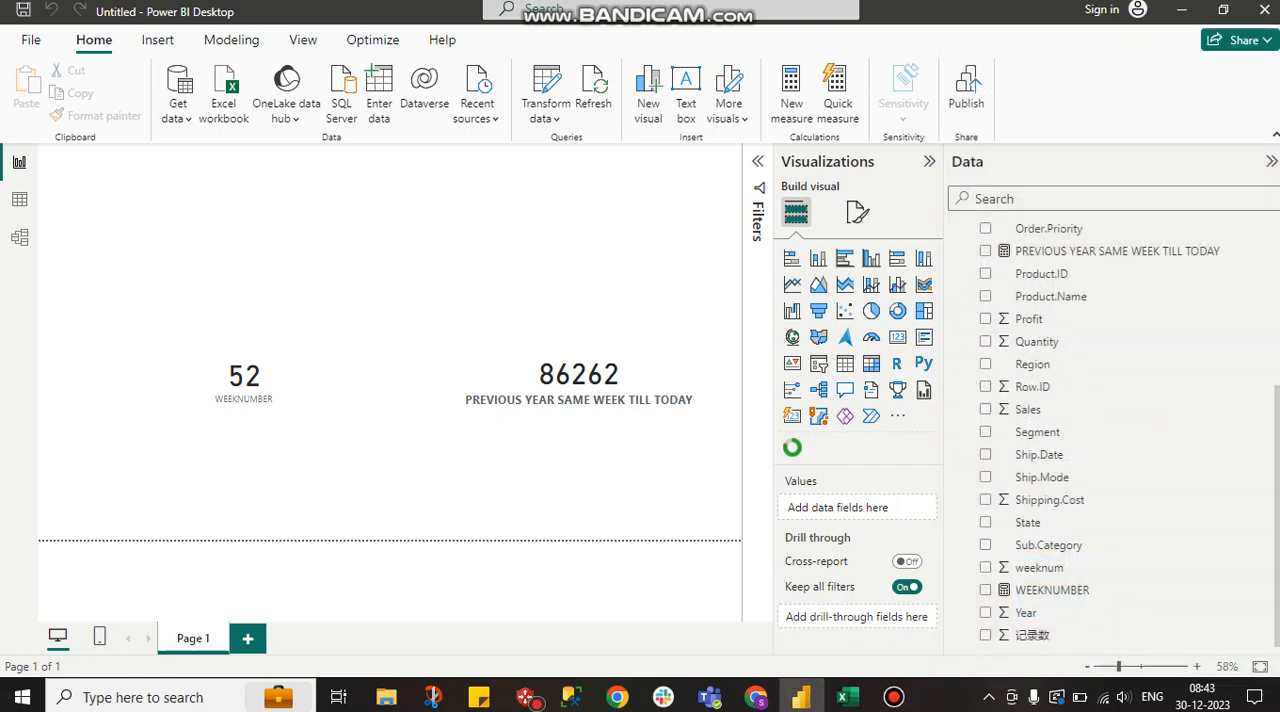
mouse_move(843, 697)
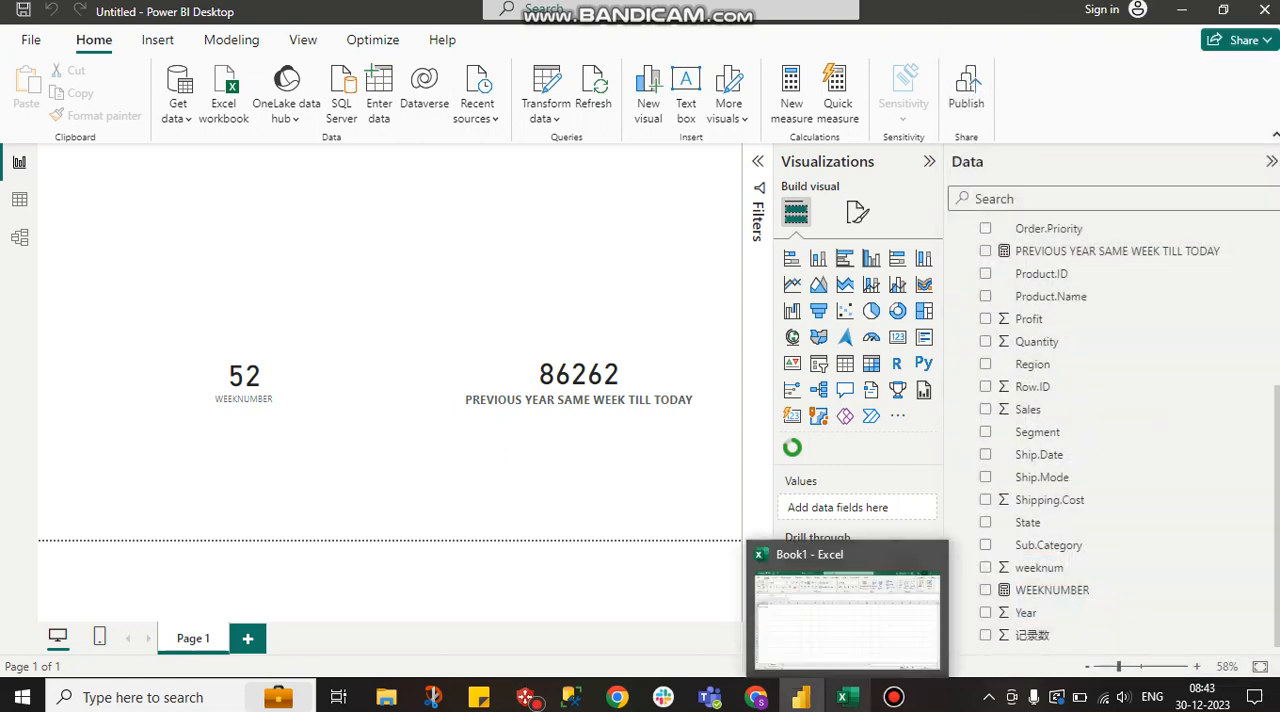
left_click(843, 697)
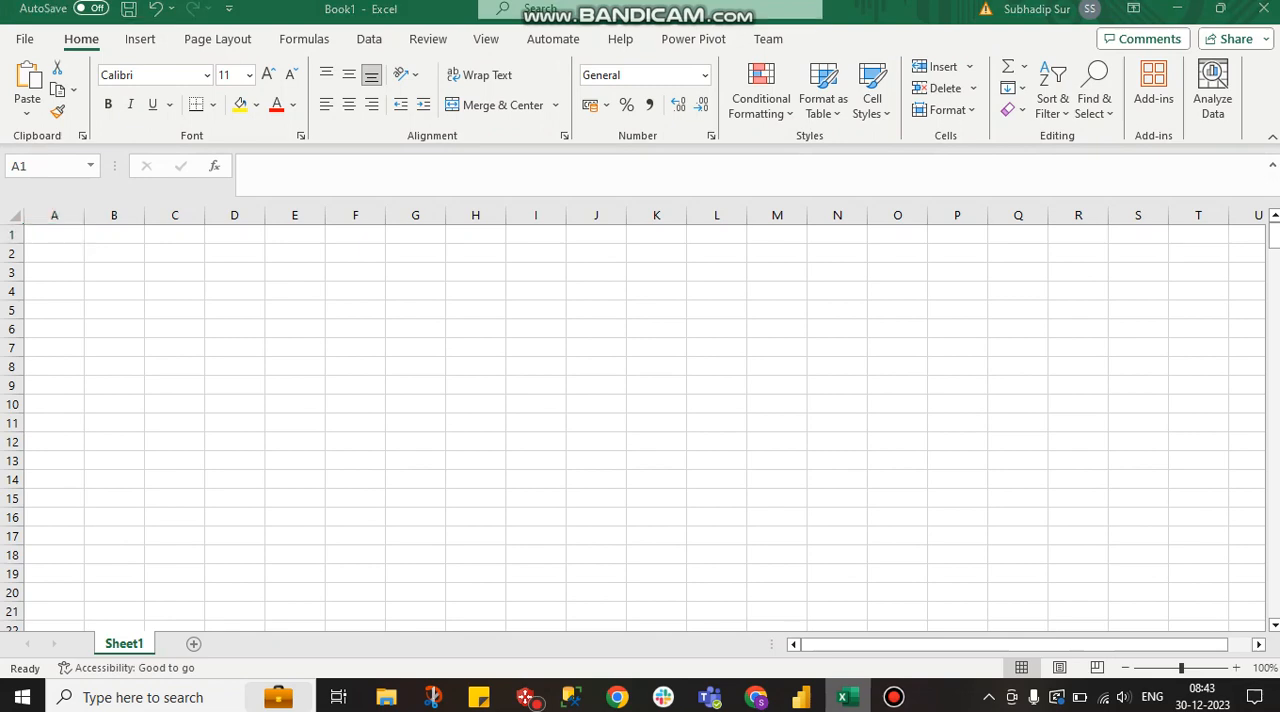
left_click(843, 697)
left_click(756, 697)
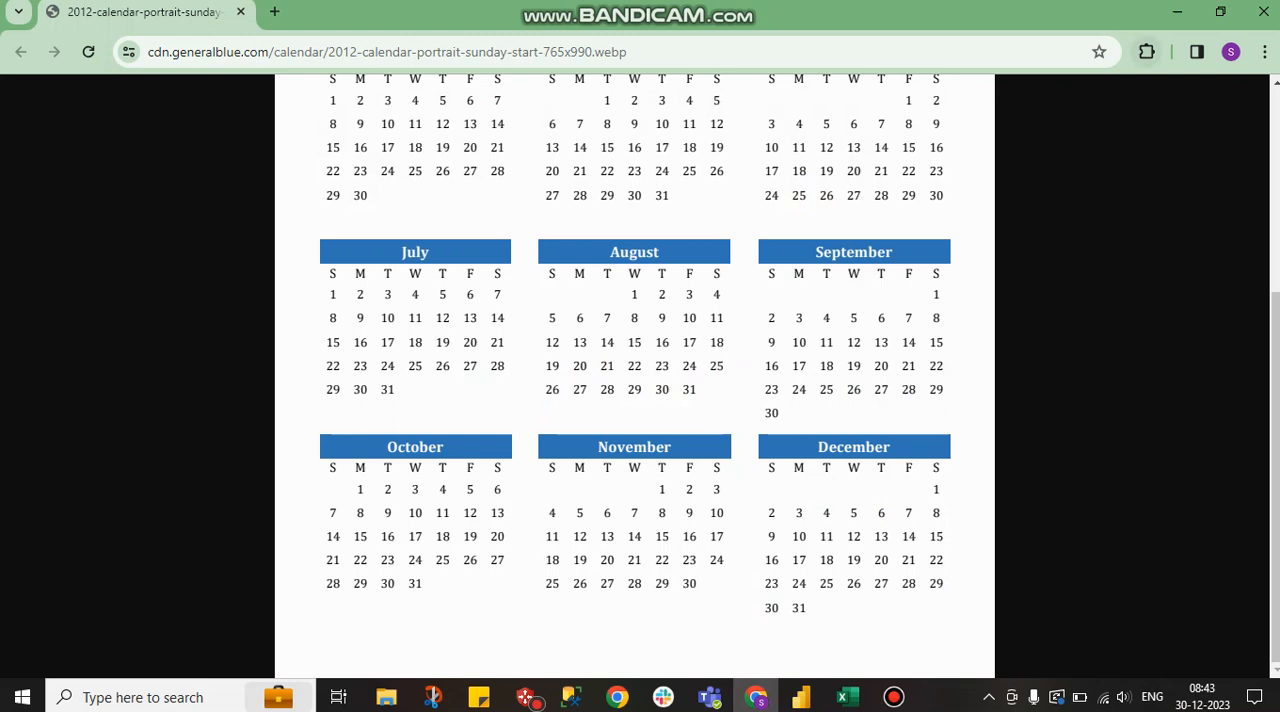
left_click(1178, 12)
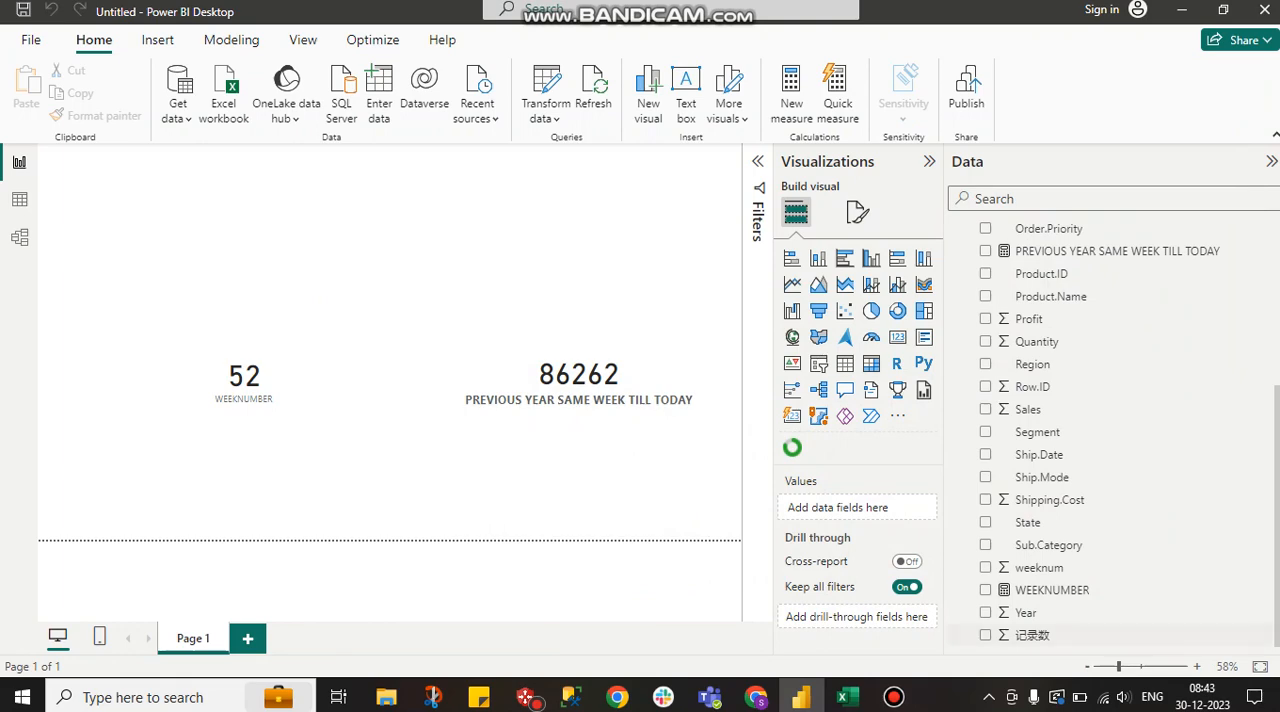
Examine the last week of December 2023 in the system calendar against the WEEKNUMBER card
left_click(1214, 697)
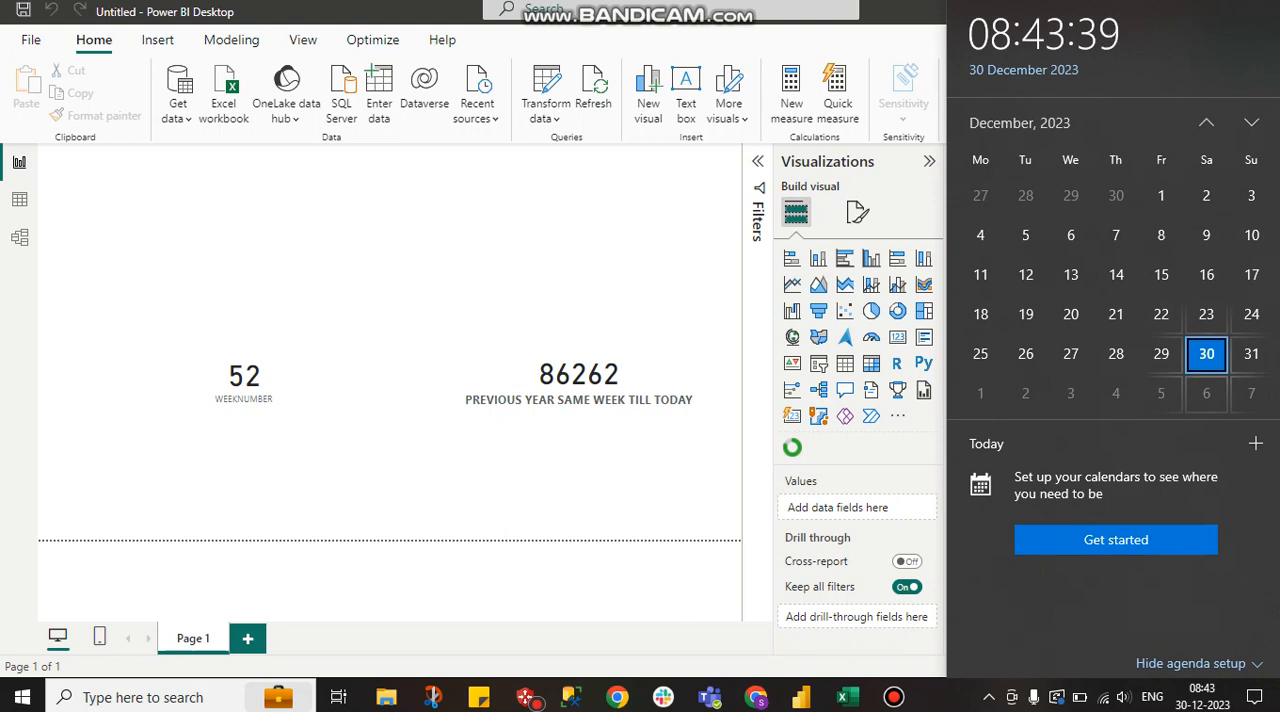
left_click(1116, 354)
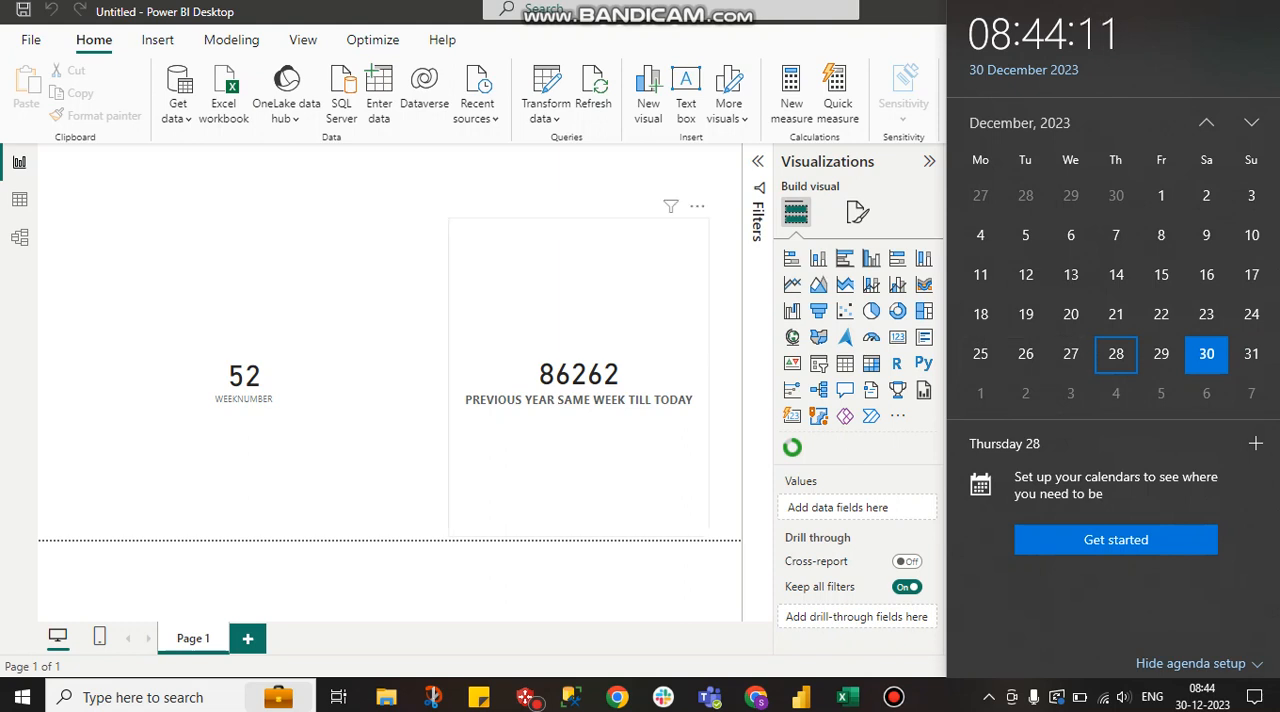
left_click(244, 400)
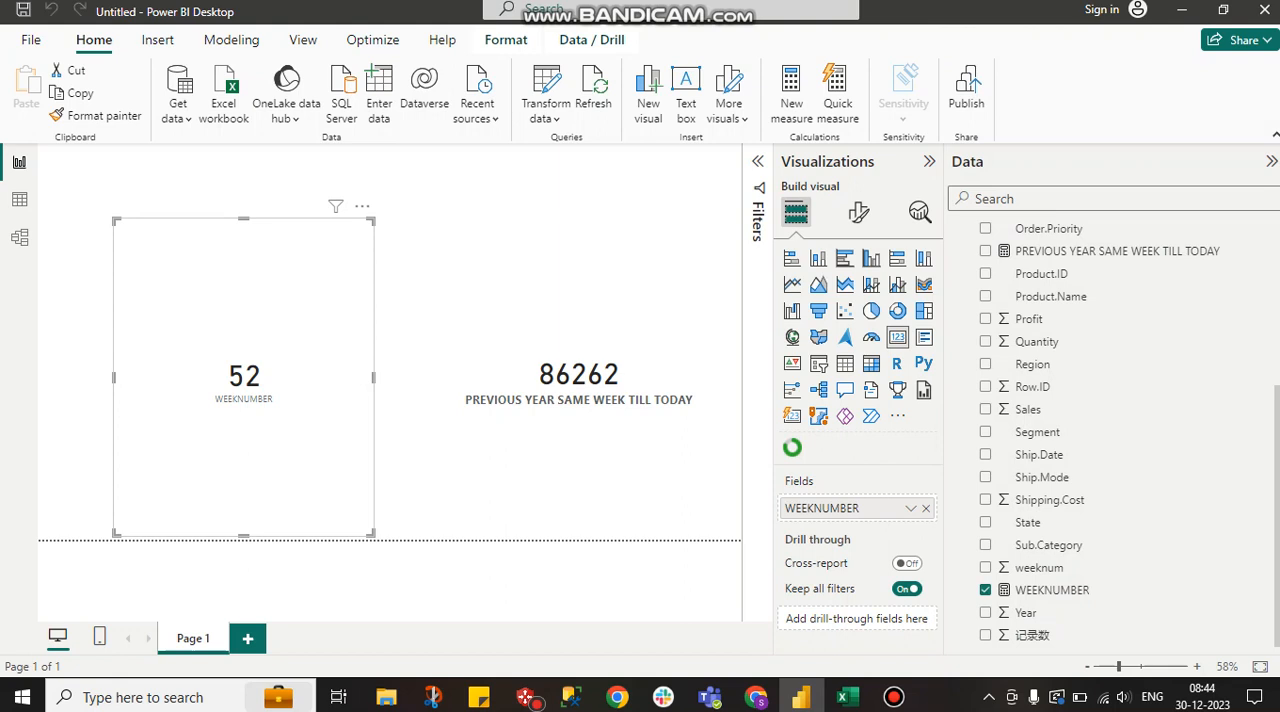
left_click(410, 480)
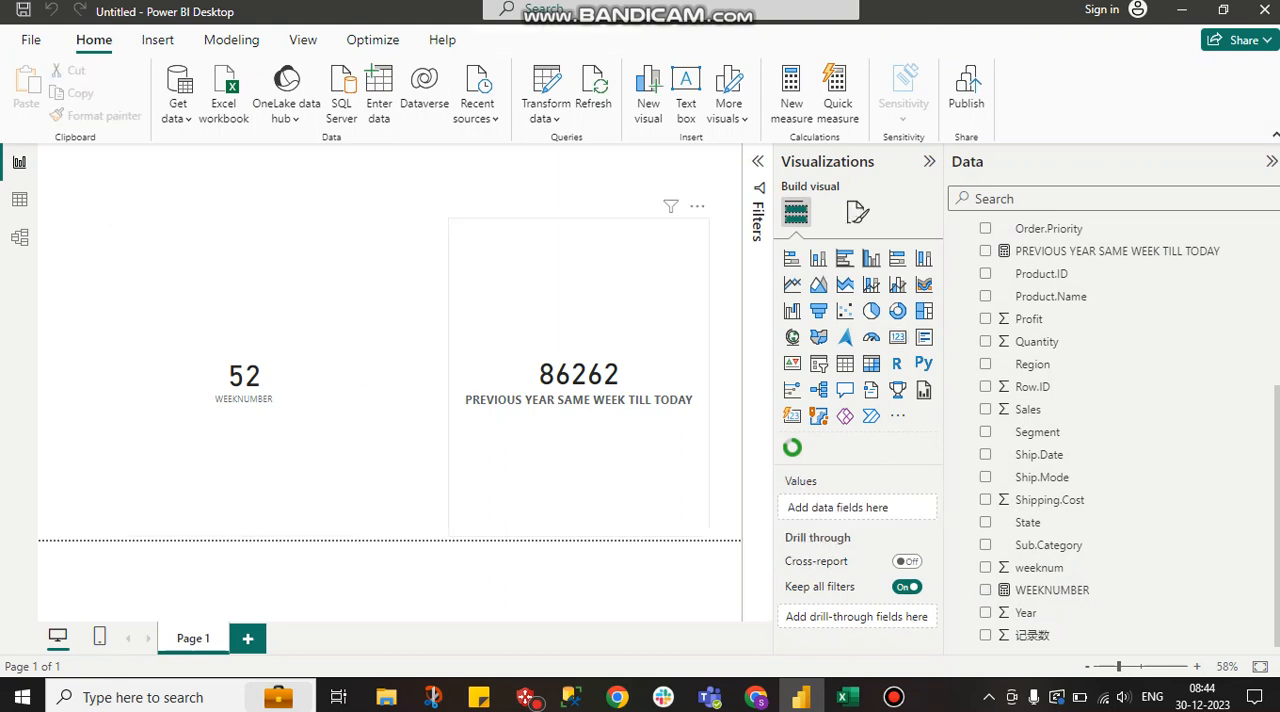
Open the PREVIOUS YEAR SAME WEEK TILL TODAY measure's formula and add the comments "// 52" after variable a and "// Sat" after variable b
left_click(600, 440)
left_click(1117, 251)
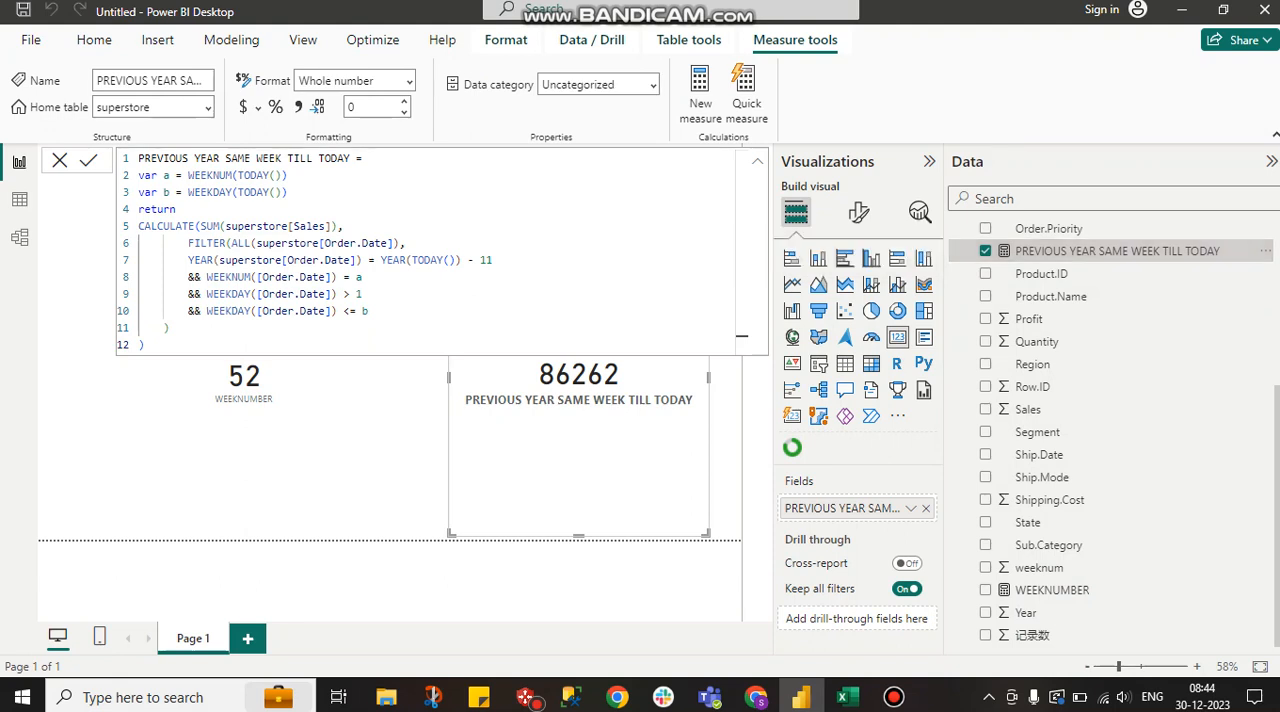
left_click(306, 175)
type("//")
type(" 52")
type("// Sa")
type("t")
Examine the Sales sum, the ALL order-date filter and the year comparison in the measure's formula
left_click_drag(338, 226, 200, 226)
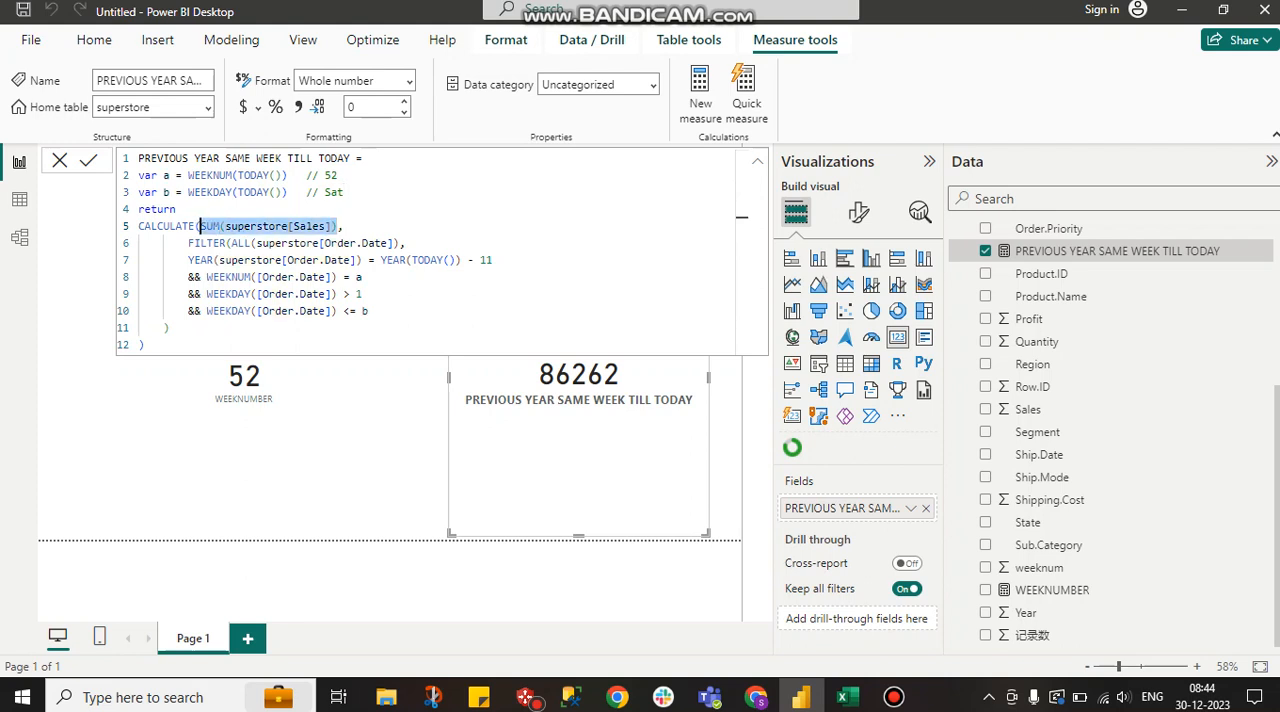
left_click(398, 243)
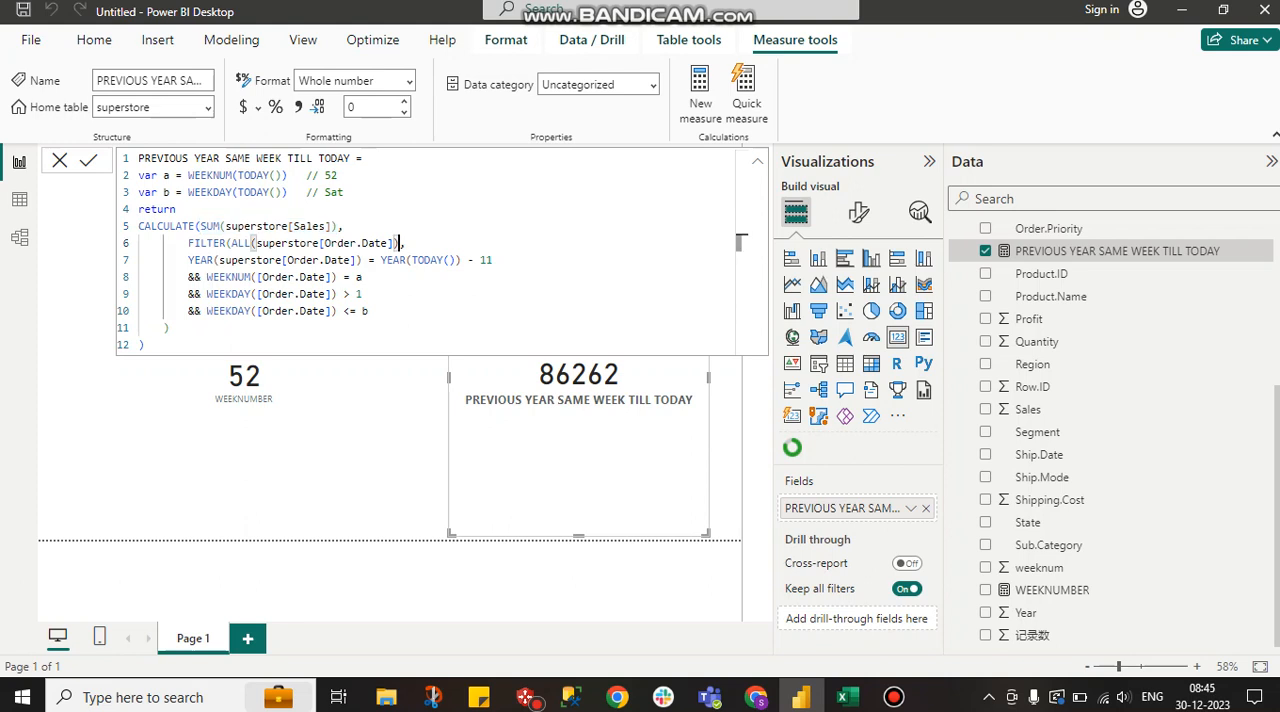
left_click_drag(398, 243, 251, 243)
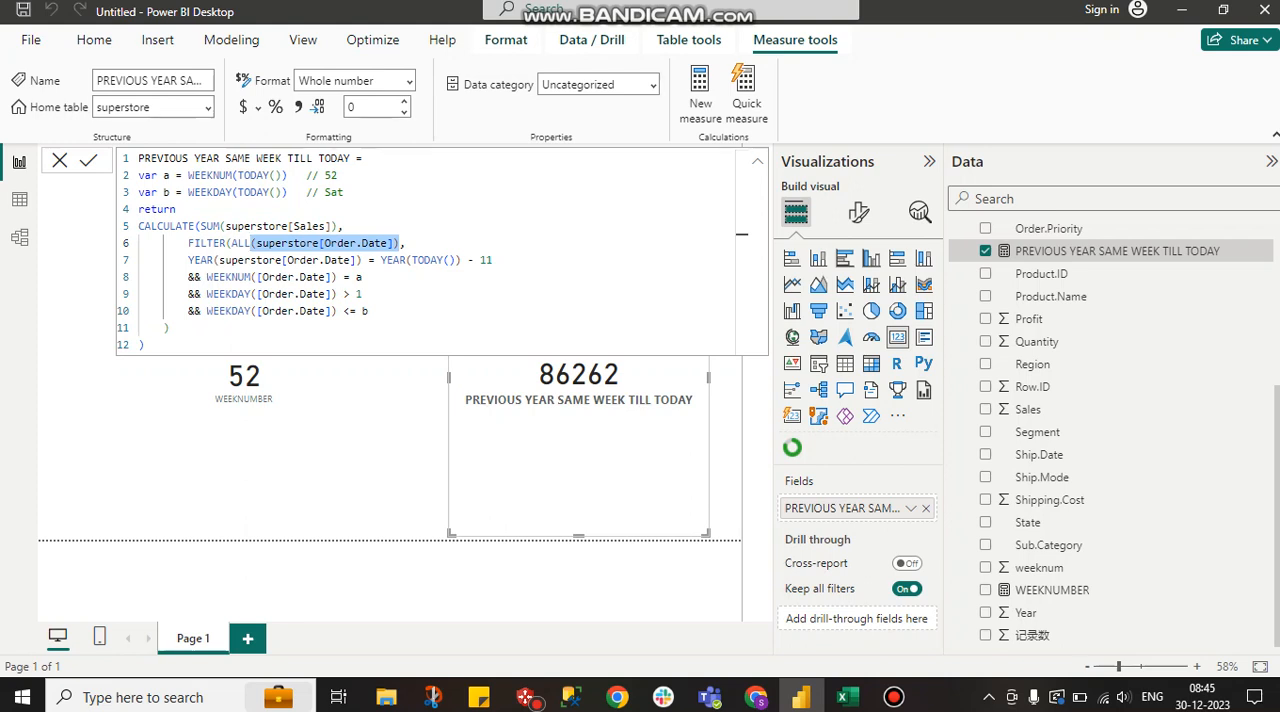
left_click_drag(362, 260, 219, 260)
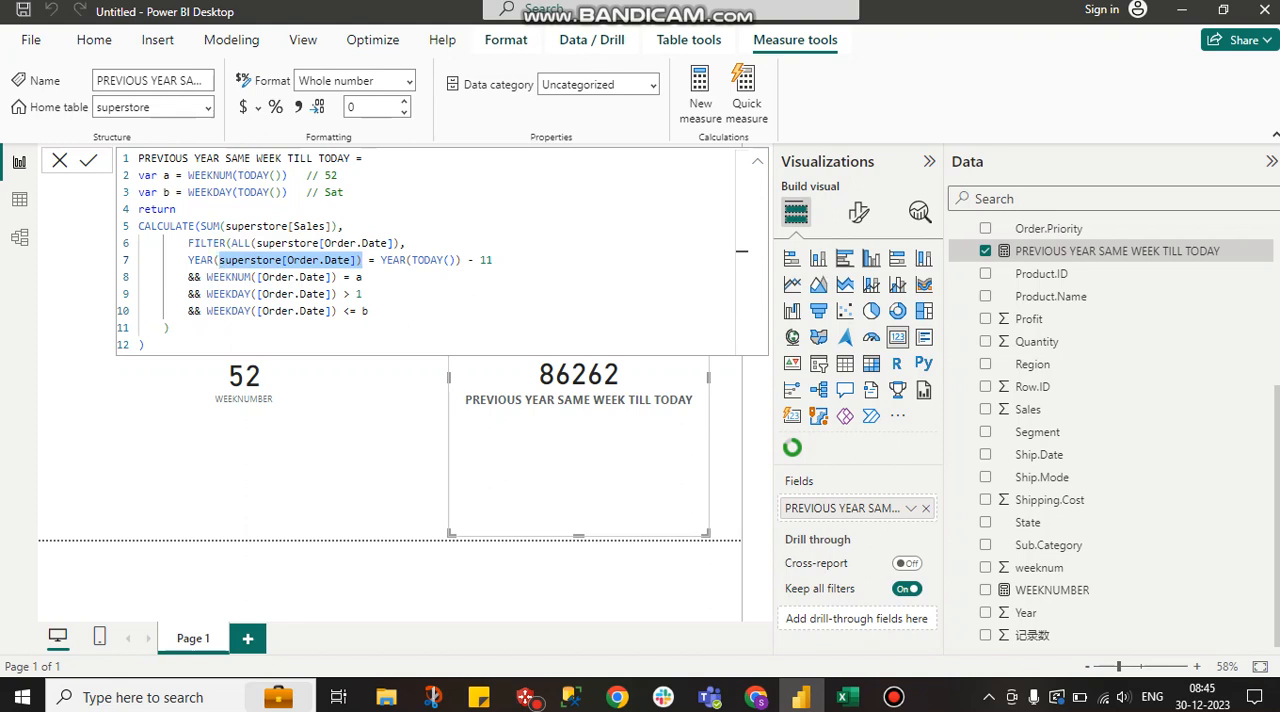
left_click_drag(461, 260, 380, 260)
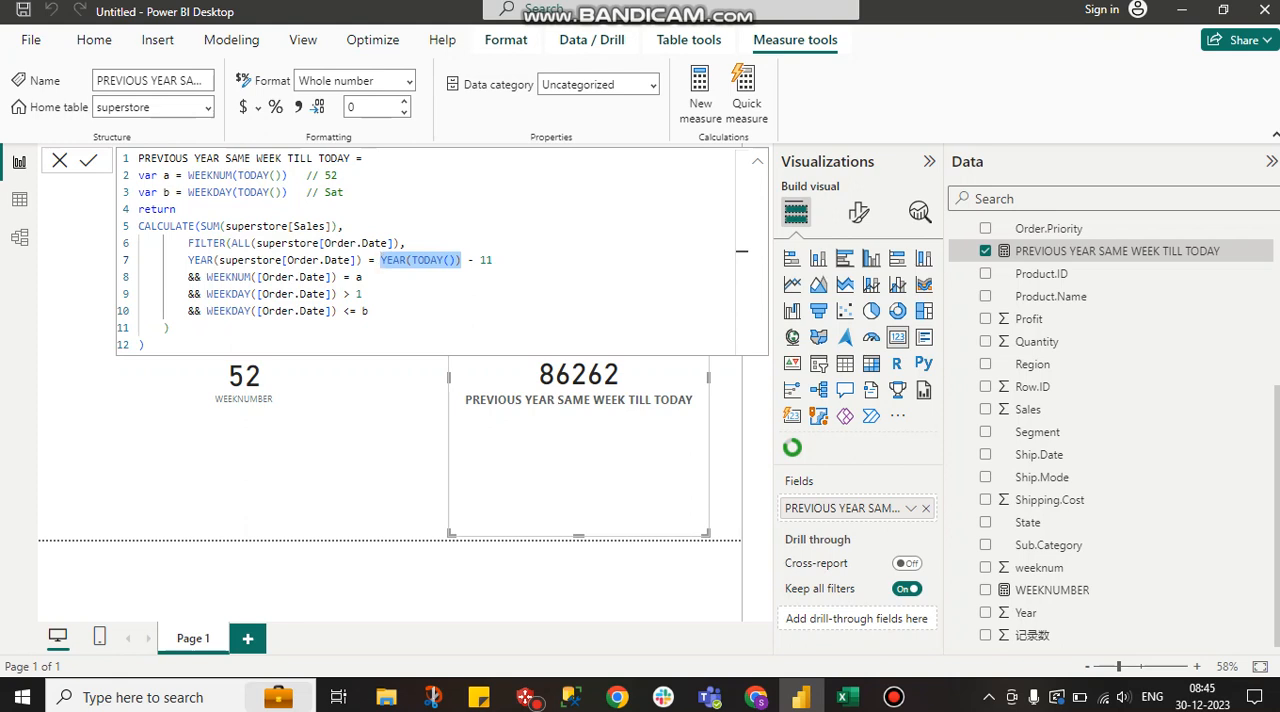
Add the comment "// 2012" after the YEAR(TODAY()) - 11 condition
left_click(504, 260)
type("/")
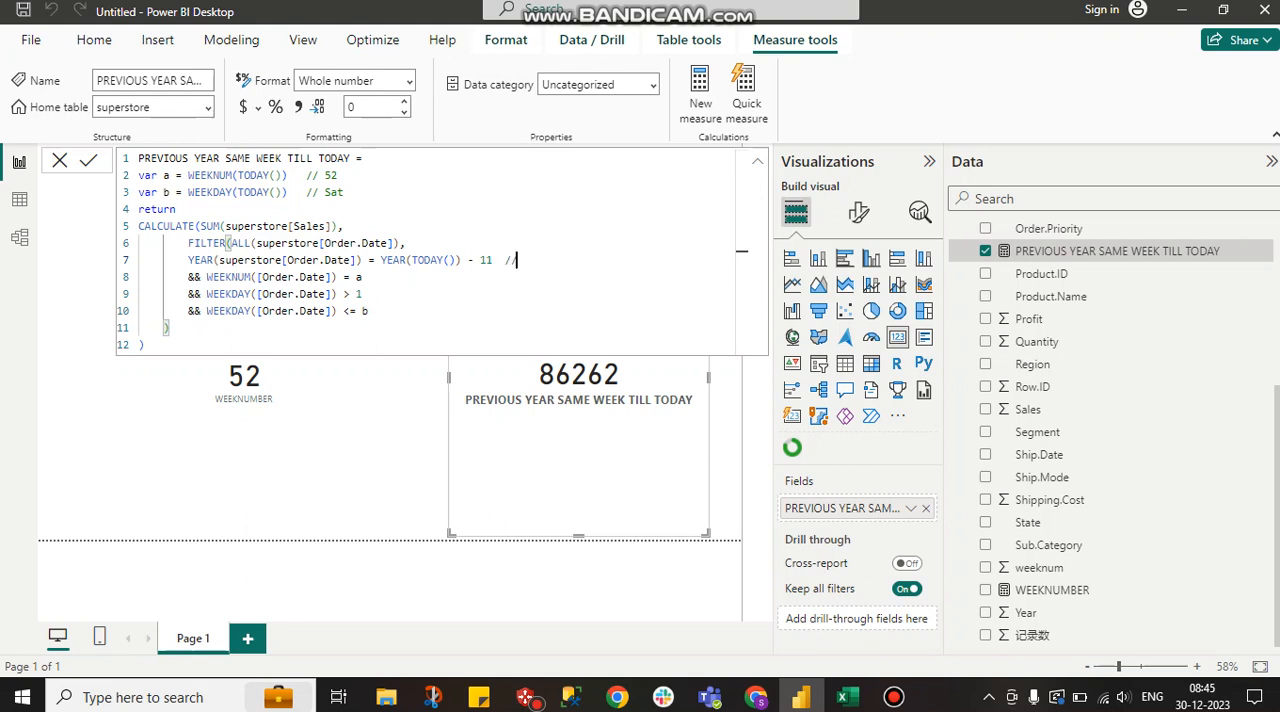
type("/ 2012")
left_click_drag(549, 260, 188, 260)
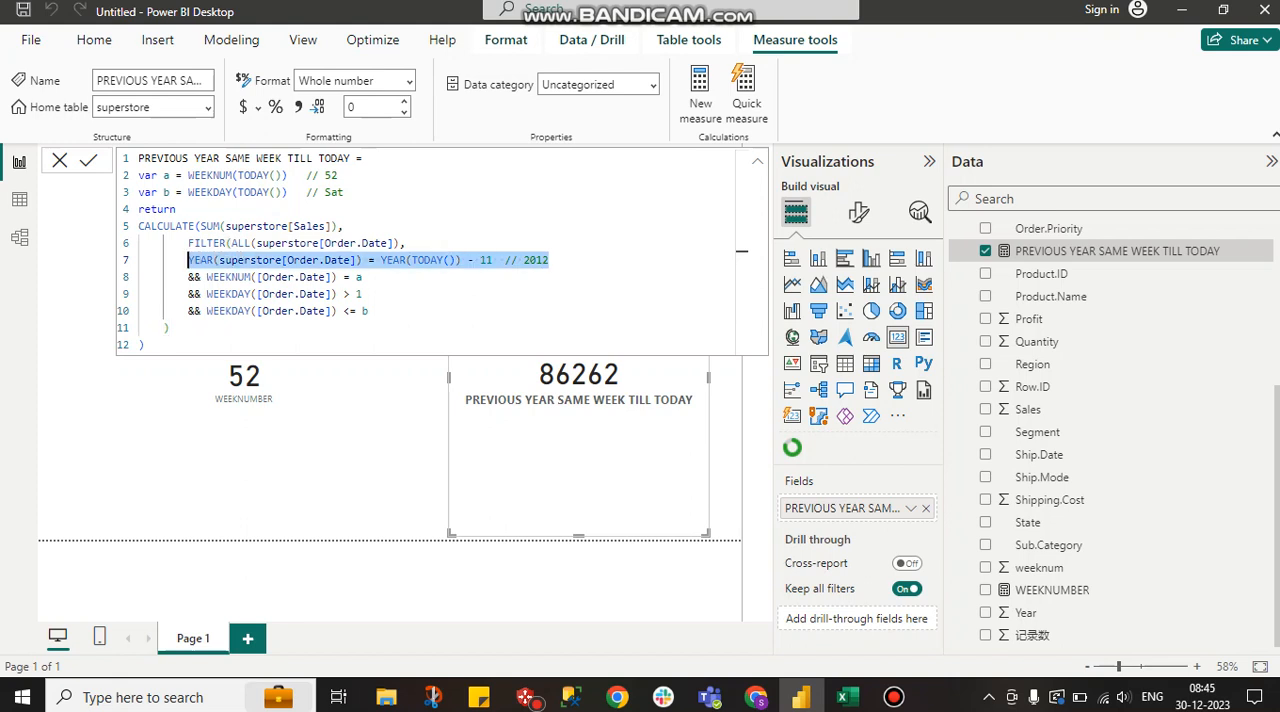
Add the comment "// 52" after the condition that compares the order date's WEEKNUM with a
left_click(380, 277)
left_click_drag(380, 277, 188, 277)
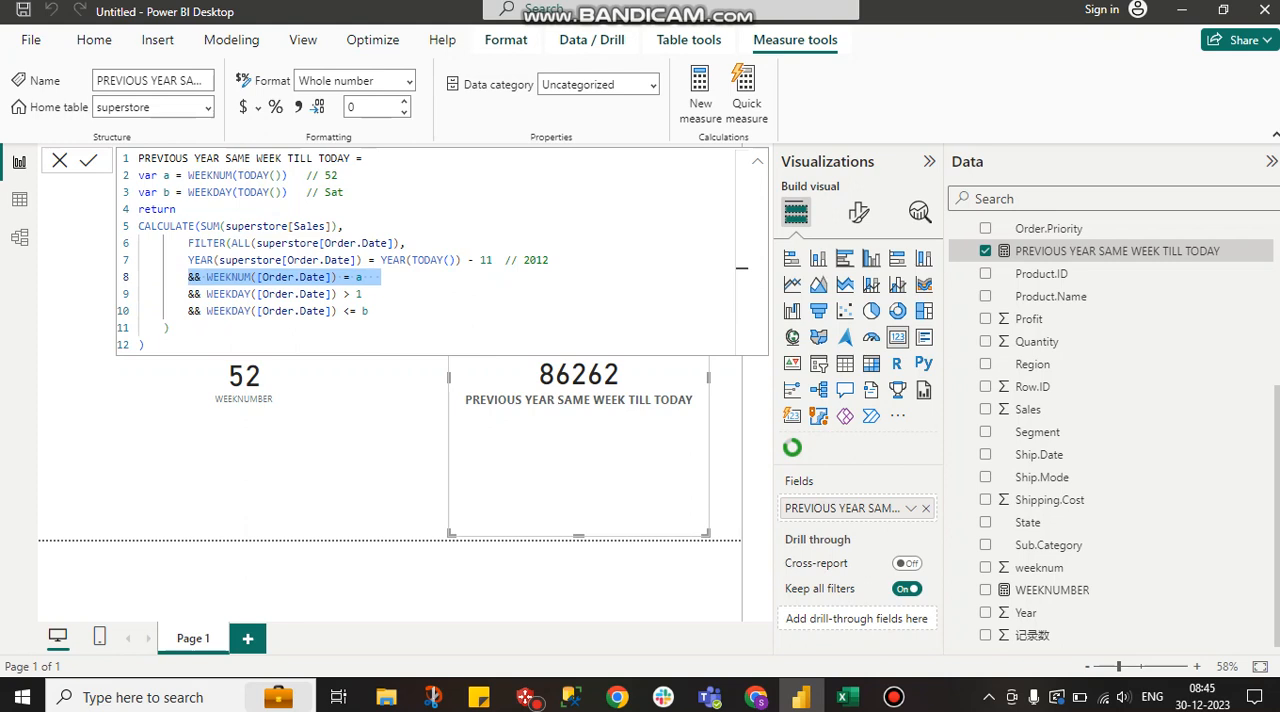
left_click(368, 277)
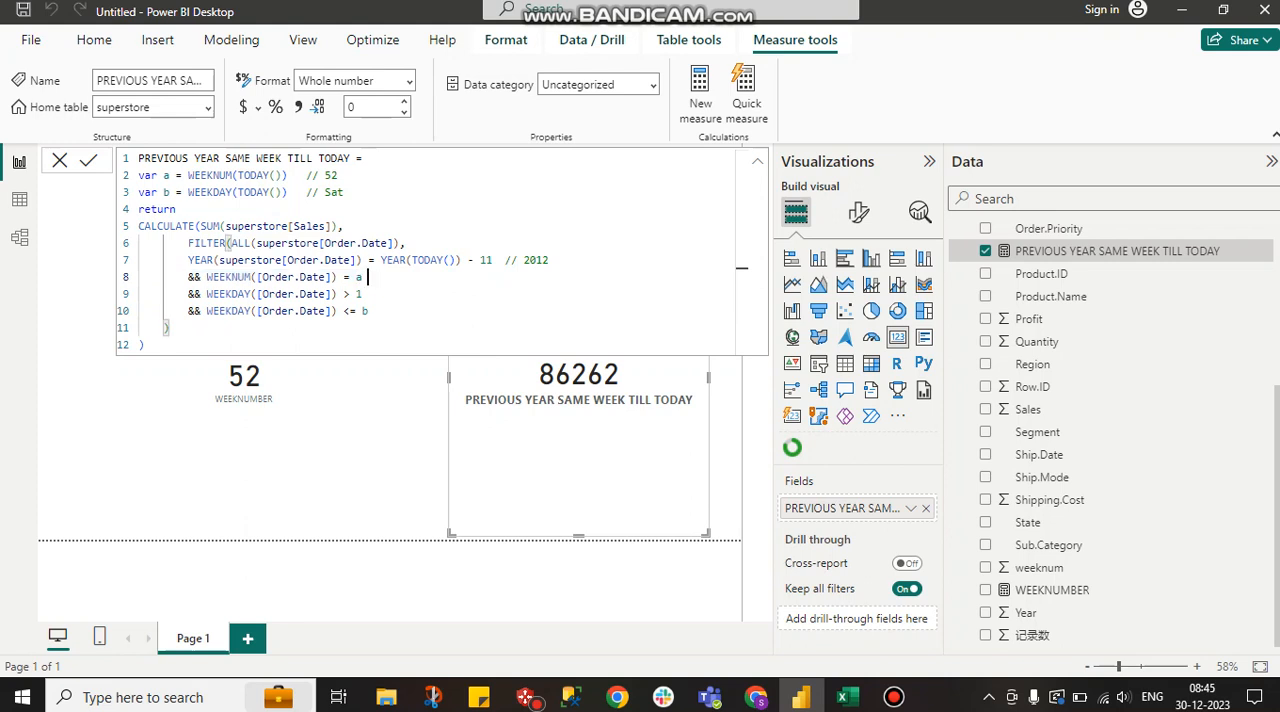
type("// 5")
type("2")
Add the comment "// Mon" after the WEEKDAY([Order.Date]) > 1 condition
left_click_drag(392, 294, 349, 294)
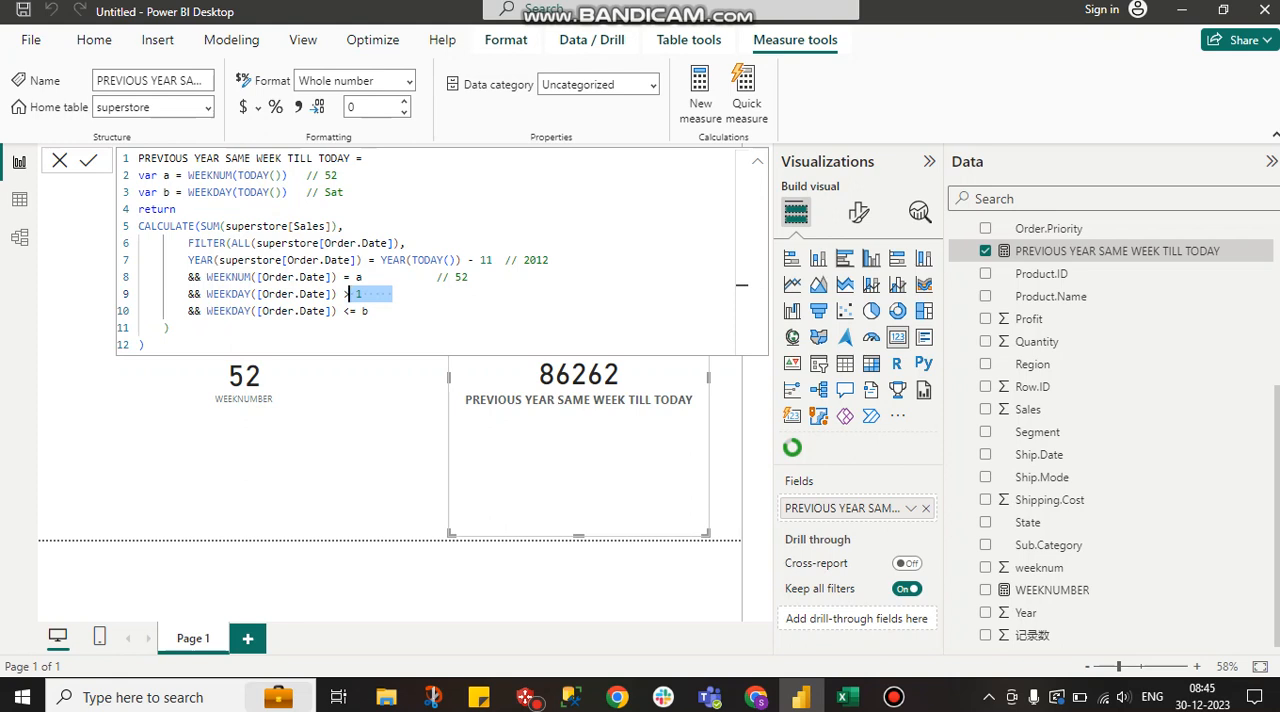
left_click(399, 294)
type("// ")
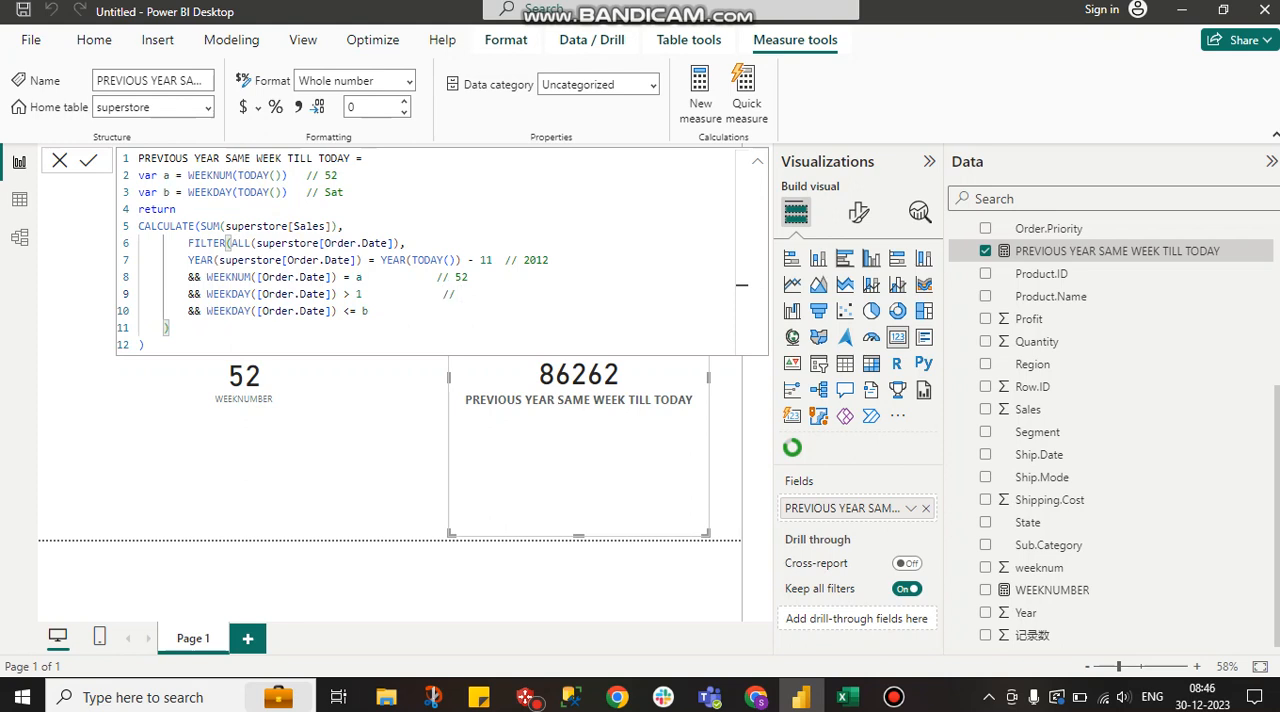
type("Mon")
Try the first WEEKDAY condition with >= 1, and restore it to > 1 with the comment "Mon"
double_click(358, 294)
left_click_drag(357, 294, 182, 294)
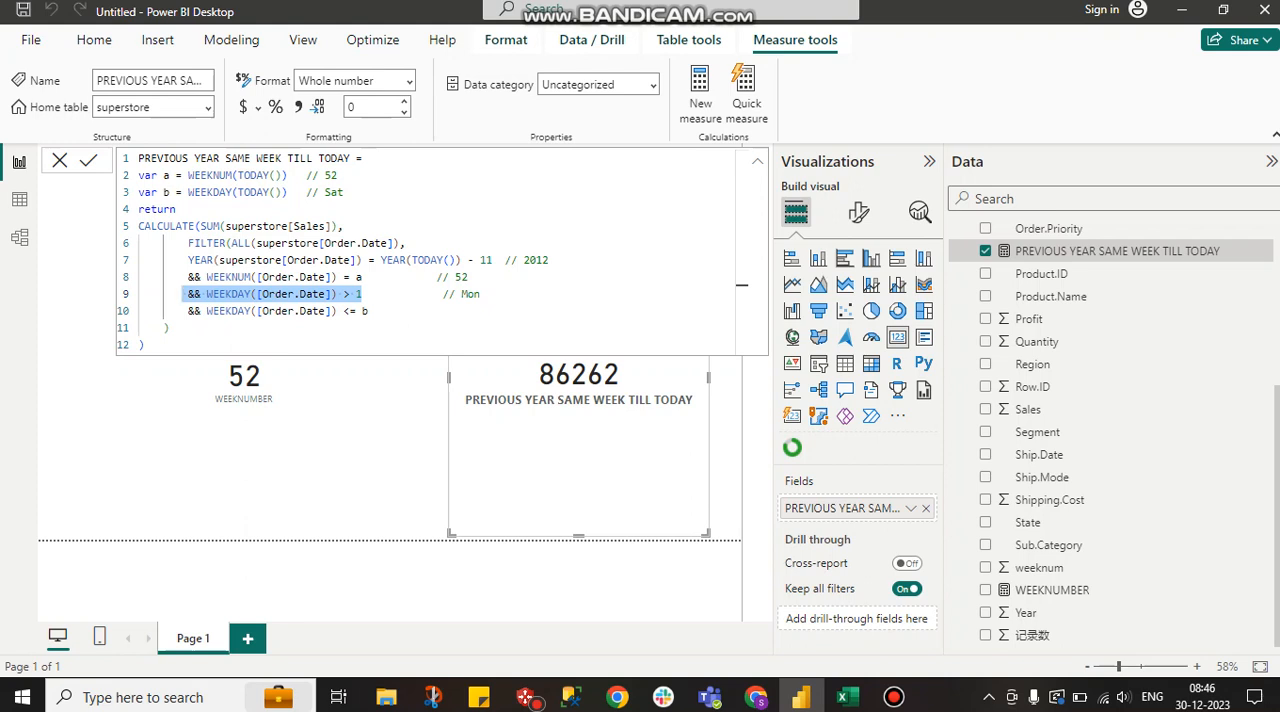
left_click(350, 294)
type("=")
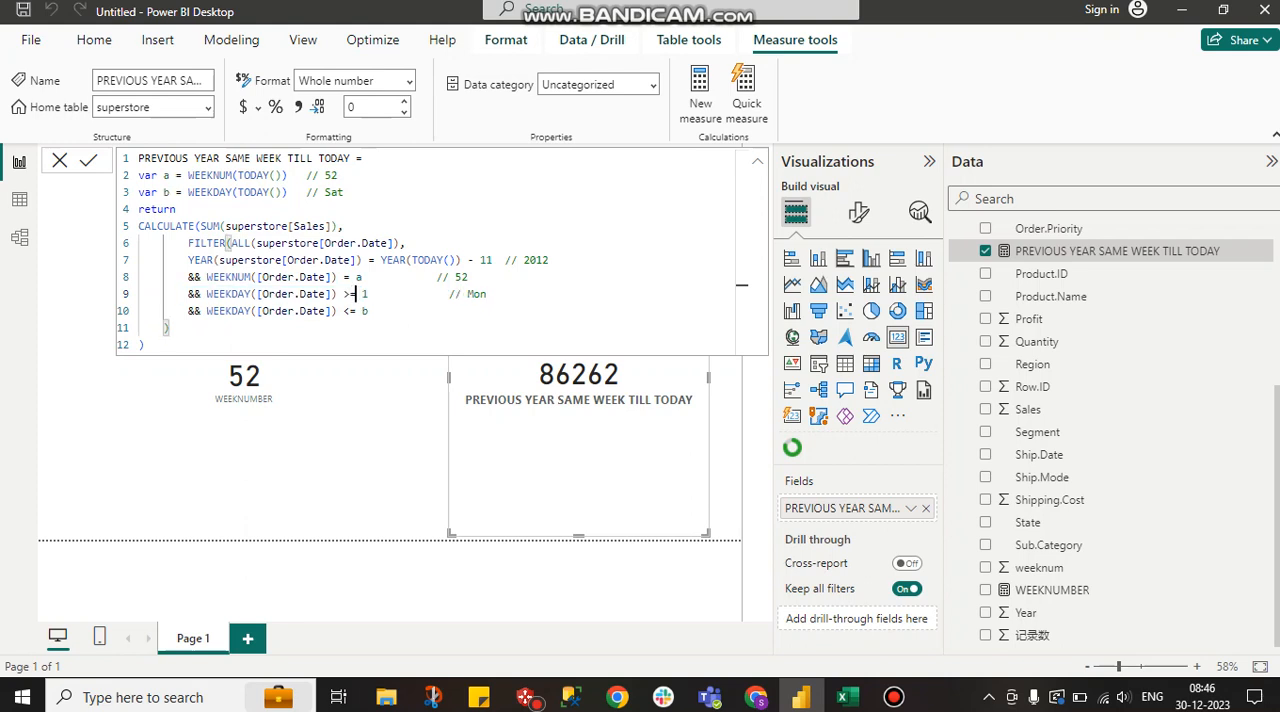
double_click(477, 294)
type("Su")
key("BackSpace")
key("BackSpace")
type("Mon")
left_click(356, 294)
key("BackSpace")
Add the comment "// Sat" after the WEEKDAY([Order.Date]) <= b condition and commit the measure's formula
left_click(741, 303)
left_click_drag(282, 192, 183, 192)
double_click(334, 192)
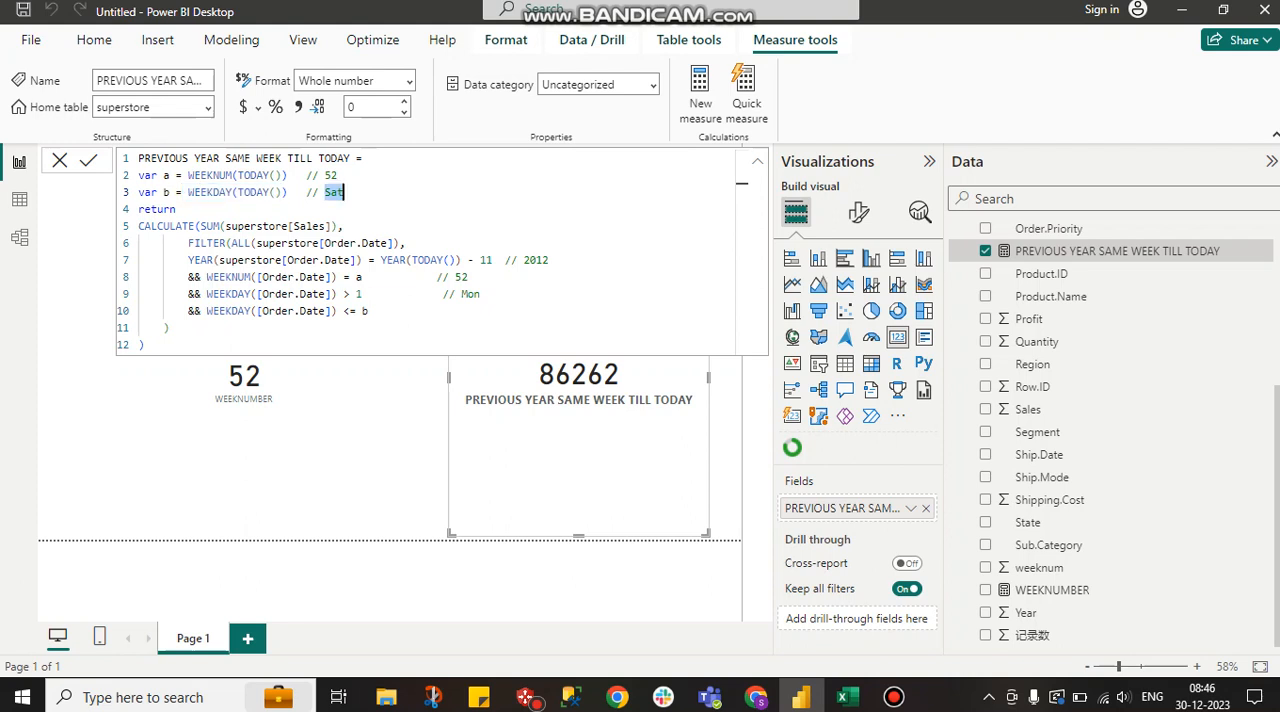
left_click(449, 311)
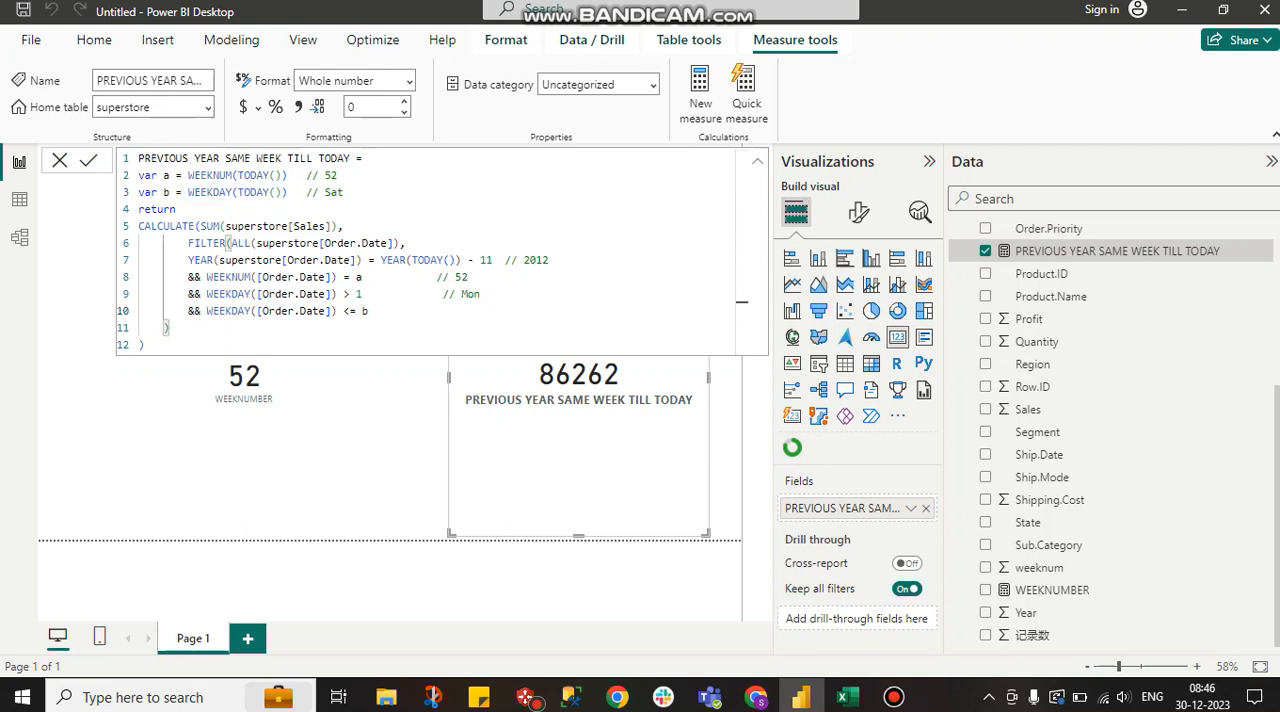
type("// Sat")
key("shift+Left")
key("shift+Left")
key("shift+Left")
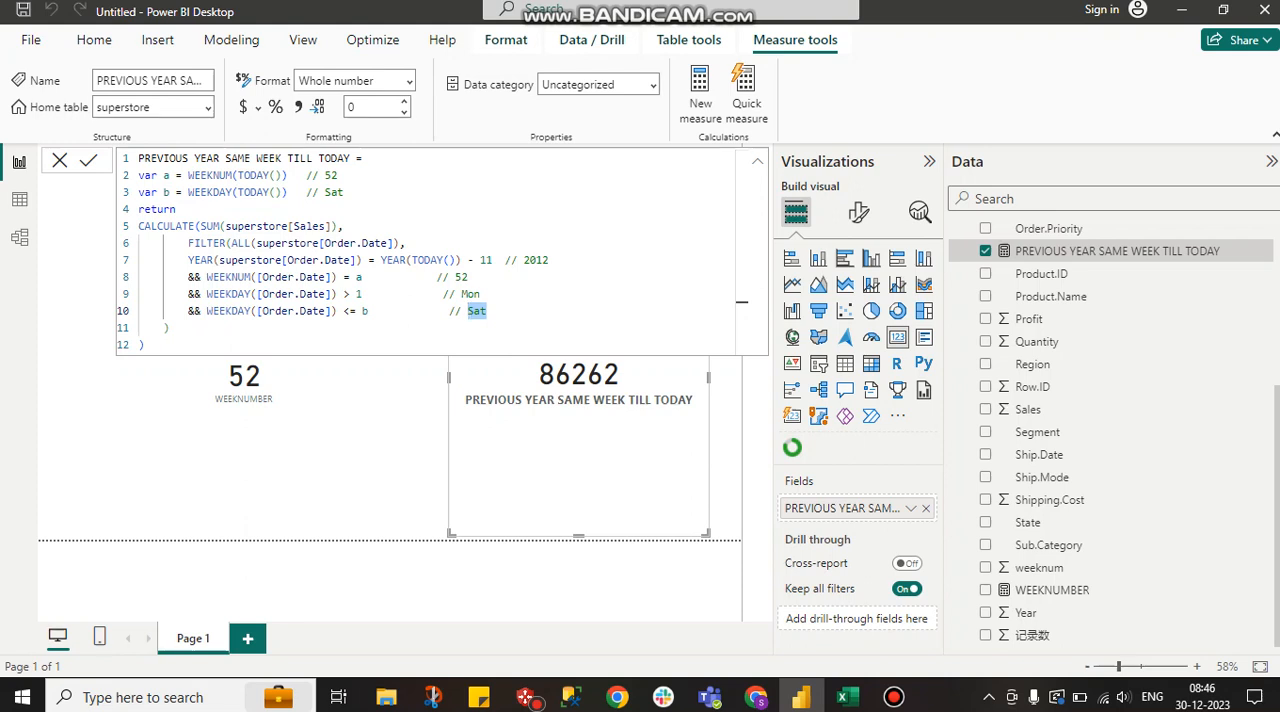
left_click_drag(147, 345, 139, 226)
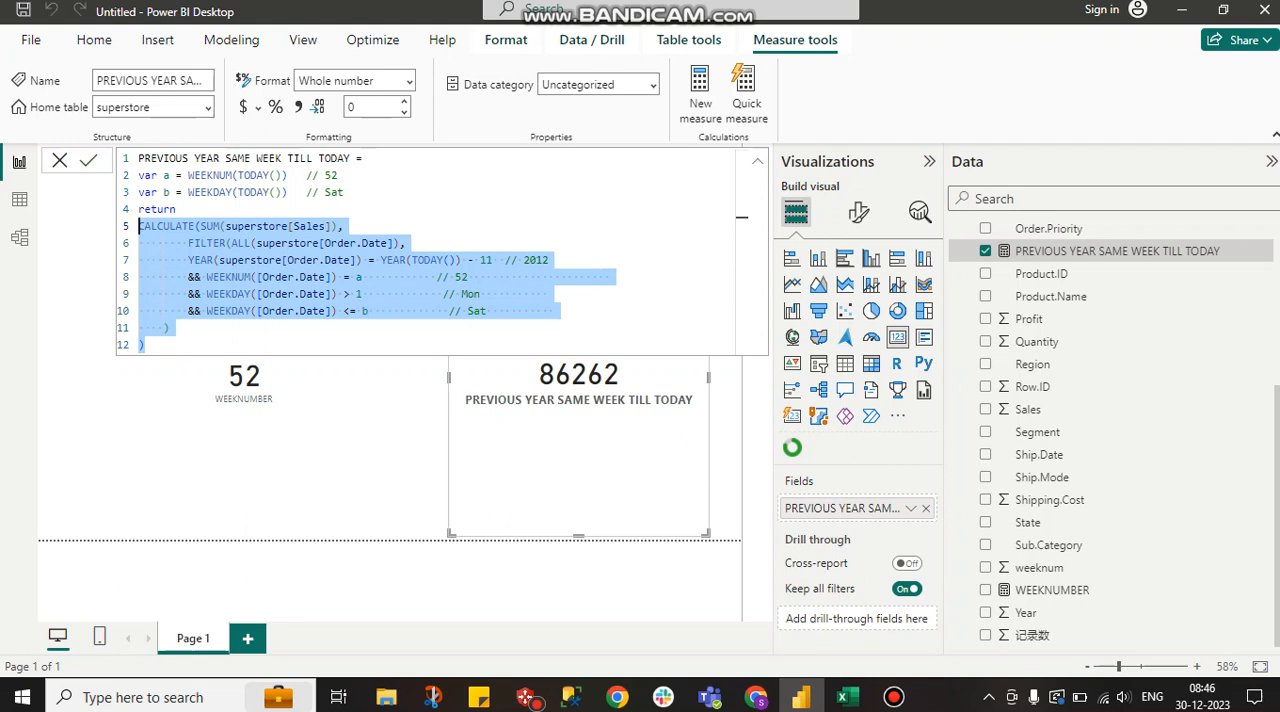
left_click(89, 161)
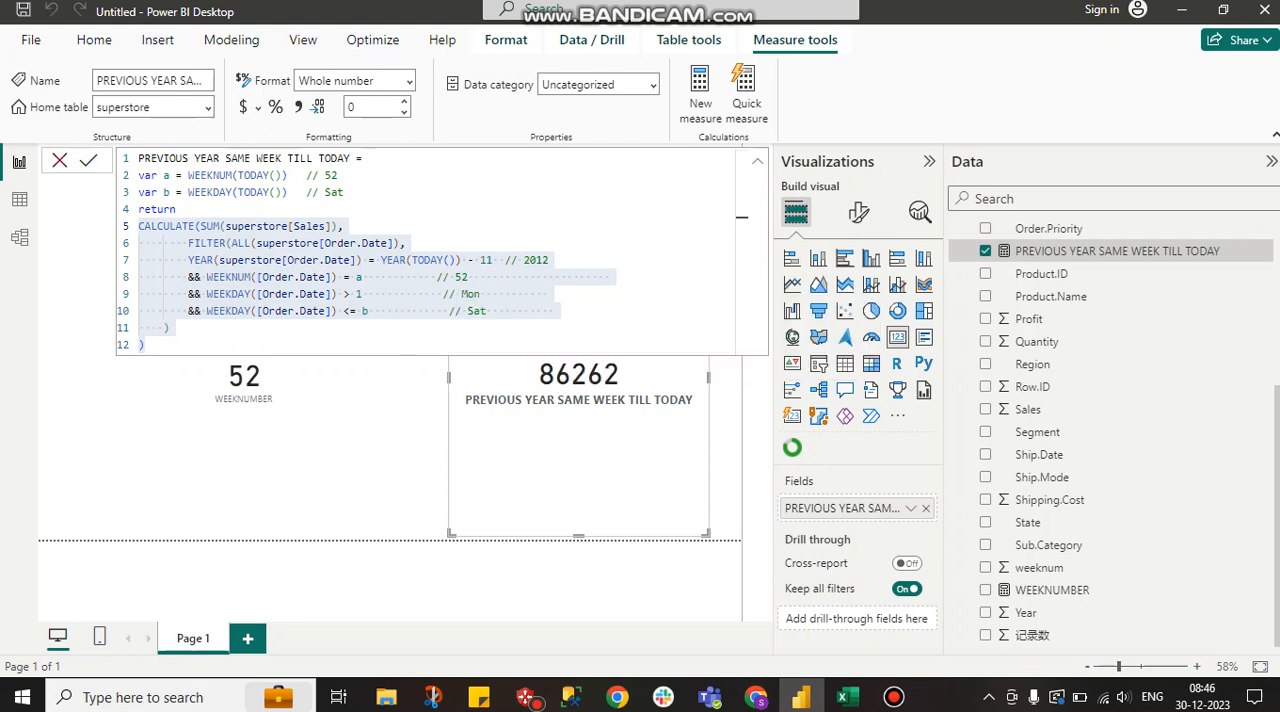
Close the measure's formula and examine the superstore table's filtered 2012, week 52 rows, from DAY_COLUMN back to Order.Date
left_click(59, 160)
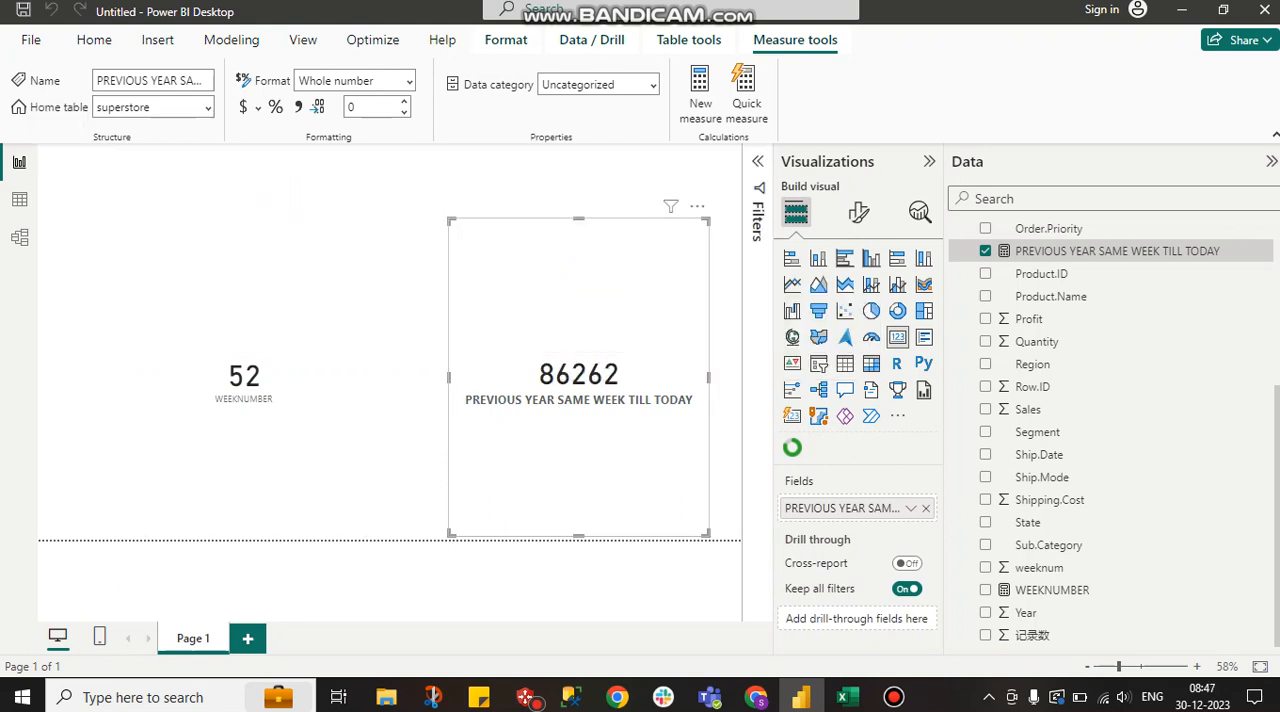
left_click(19, 199)
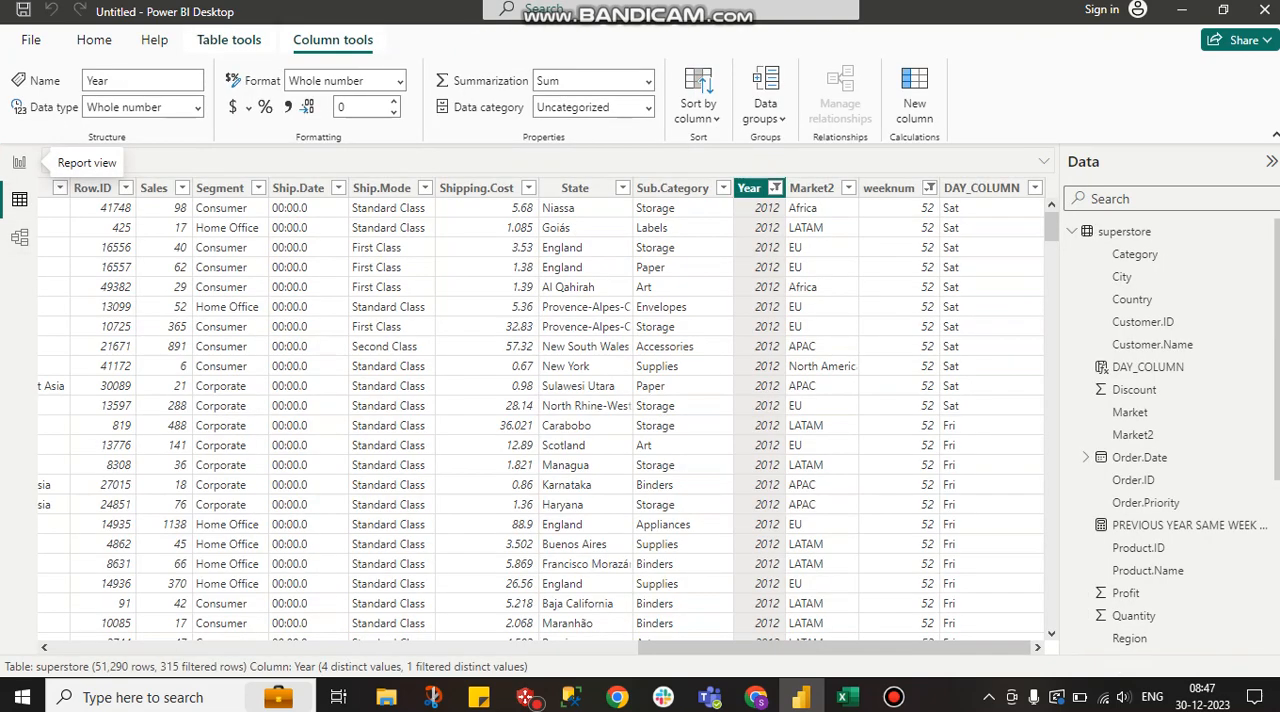
scroll(320, 368, "left", 1)
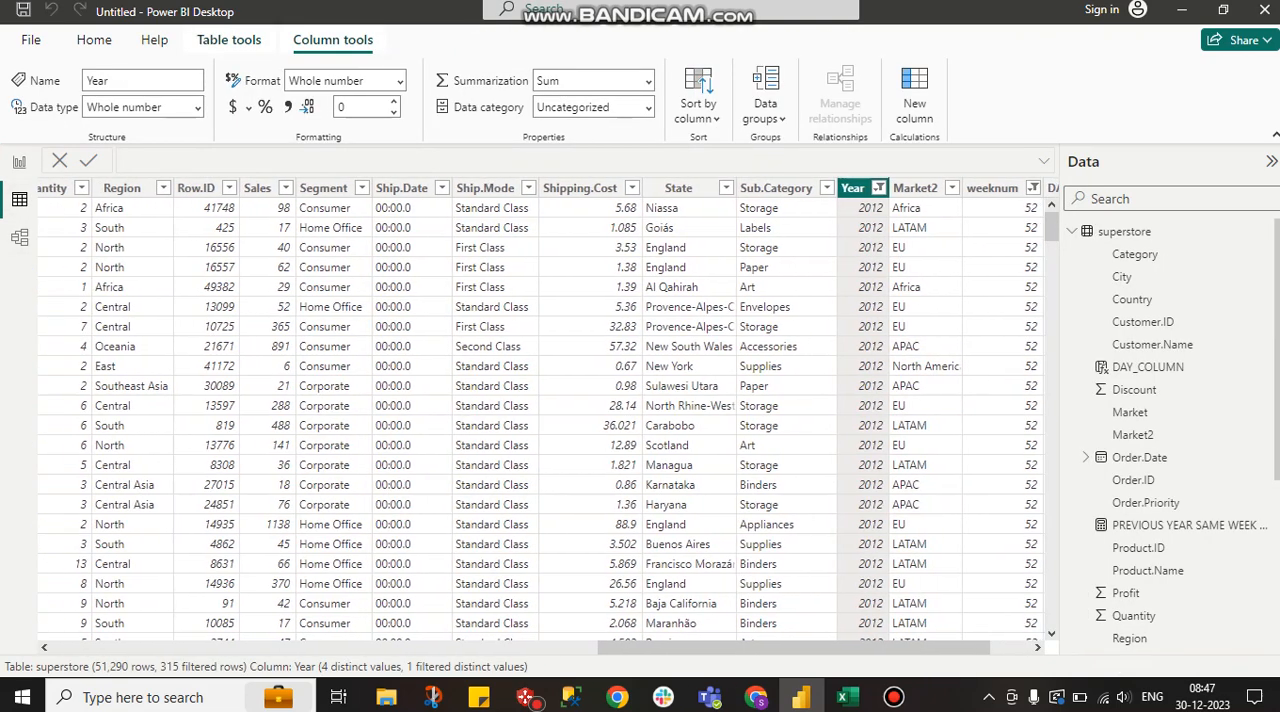
scroll(320, 368, "right", 1)
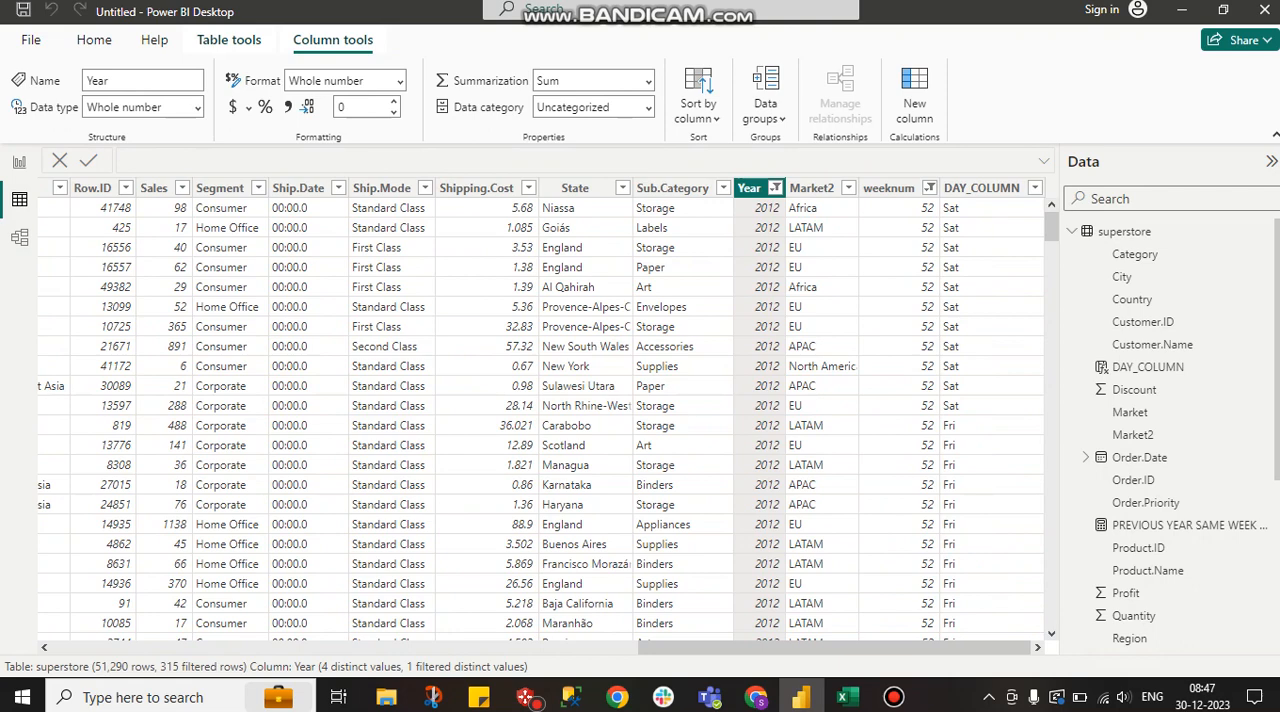
scroll(548, 416, "left", 4)
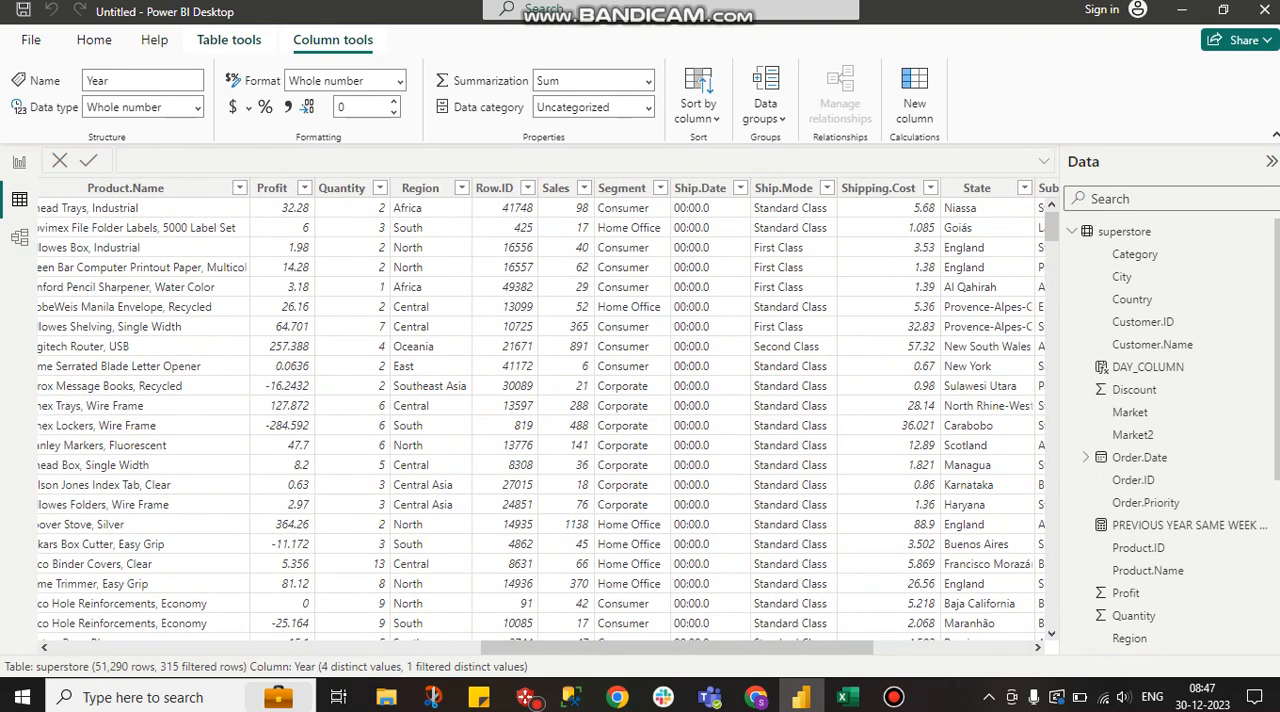
scroll(620, 190, "left", 1)
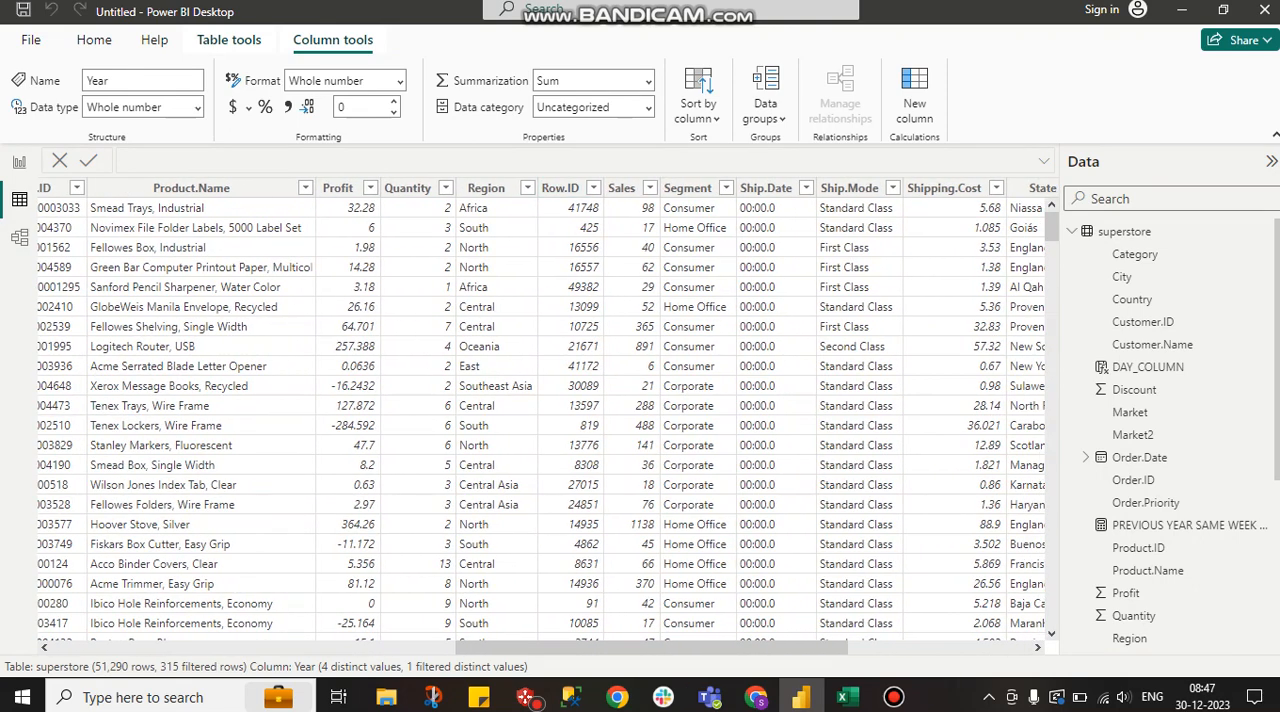
scroll(620, 190, "left", 3)
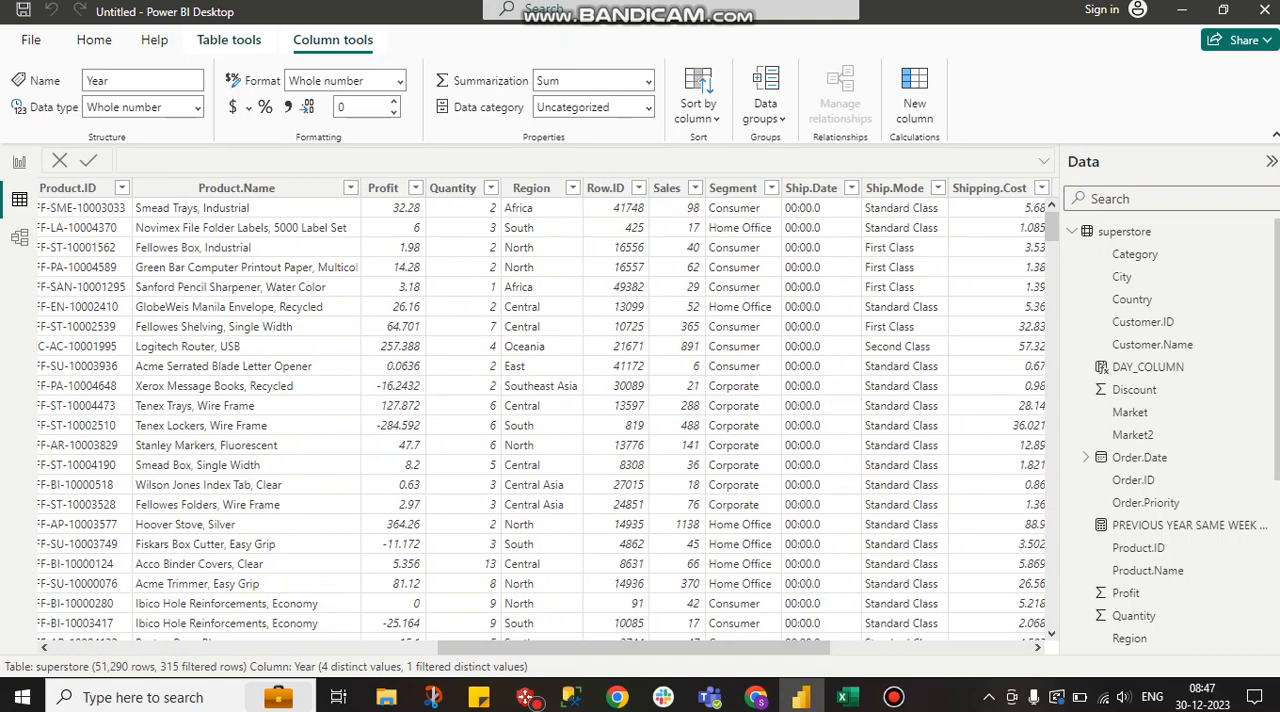
scroll(548, 417, "left", 1)
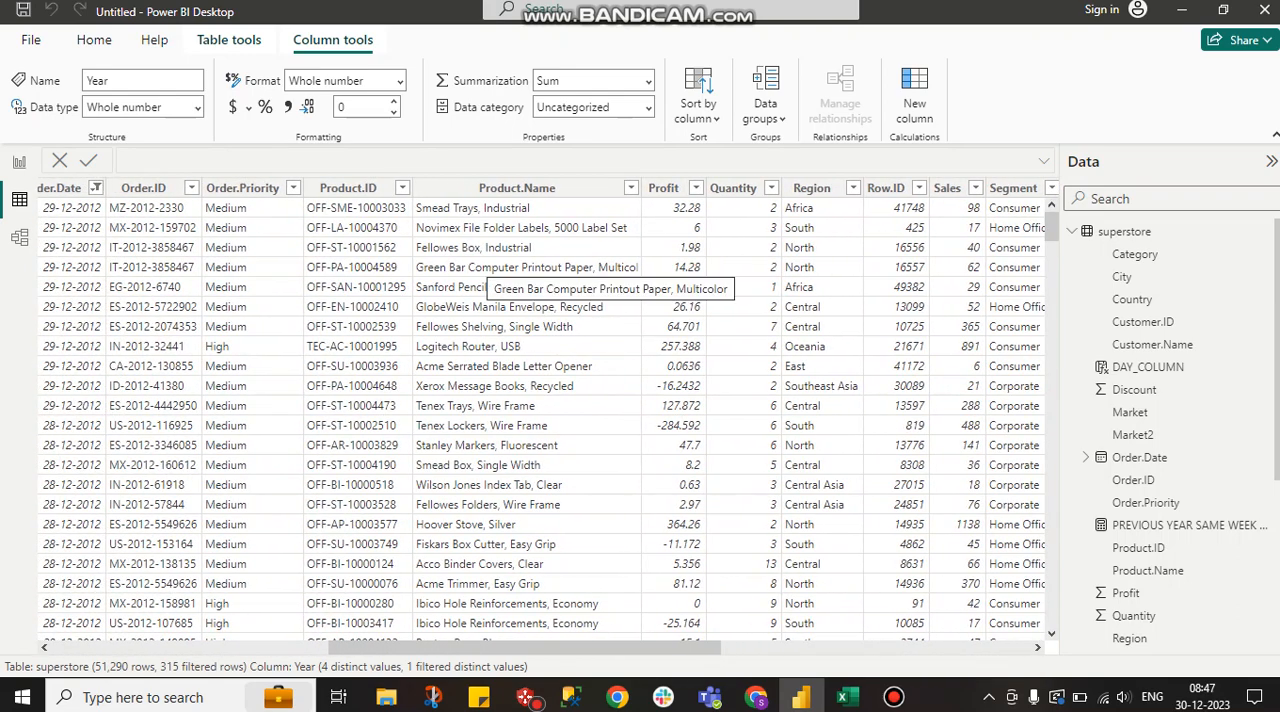
scroll(540, 265, "right", 5)
scroll(548, 417, "right", 3)
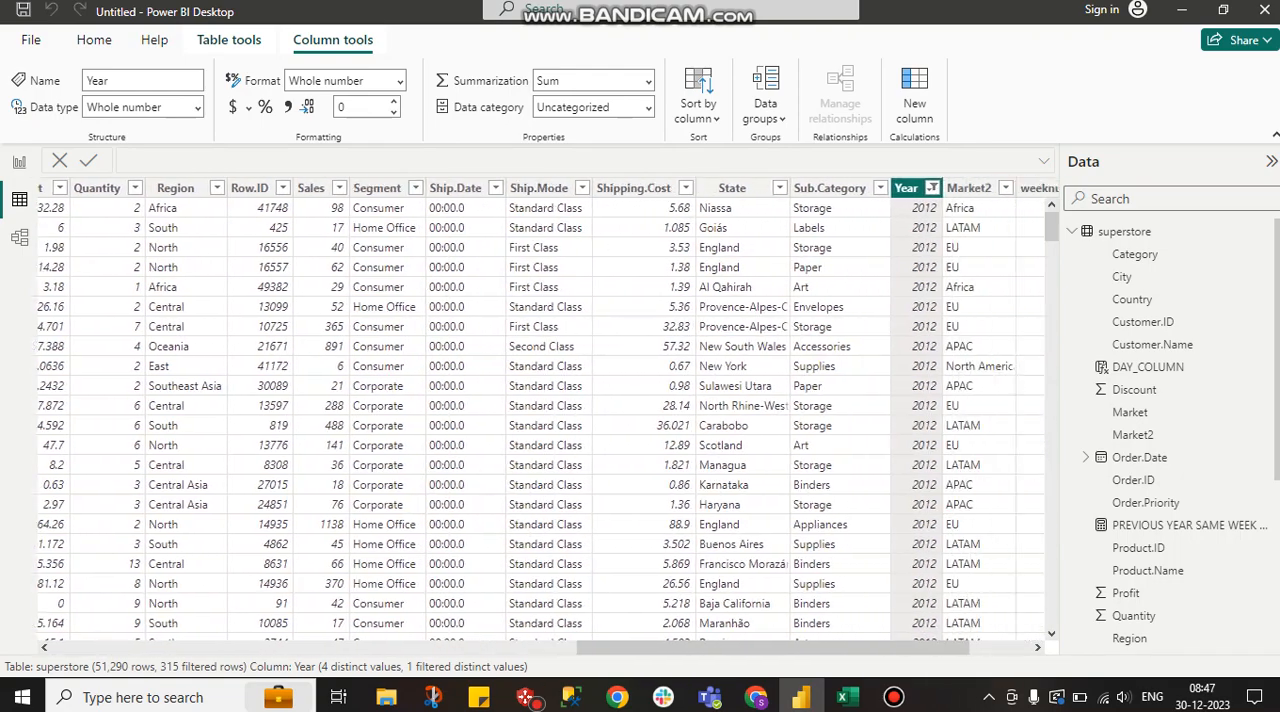
scroll(548, 417, "left", 4)
scroll(548, 417, "left", 5)
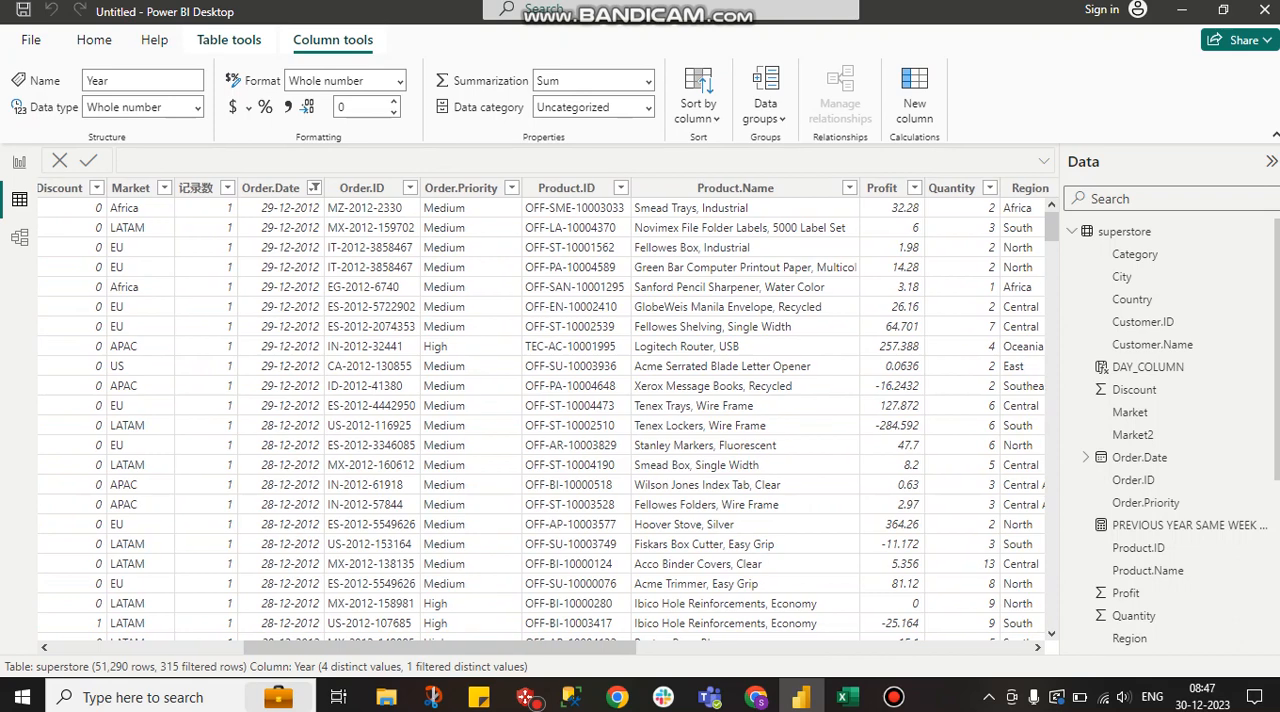
Compare the dates selected in the Order.Date filter with the December 2012 calendar in Chrome, keeping the filter as set
left_click(314, 188)
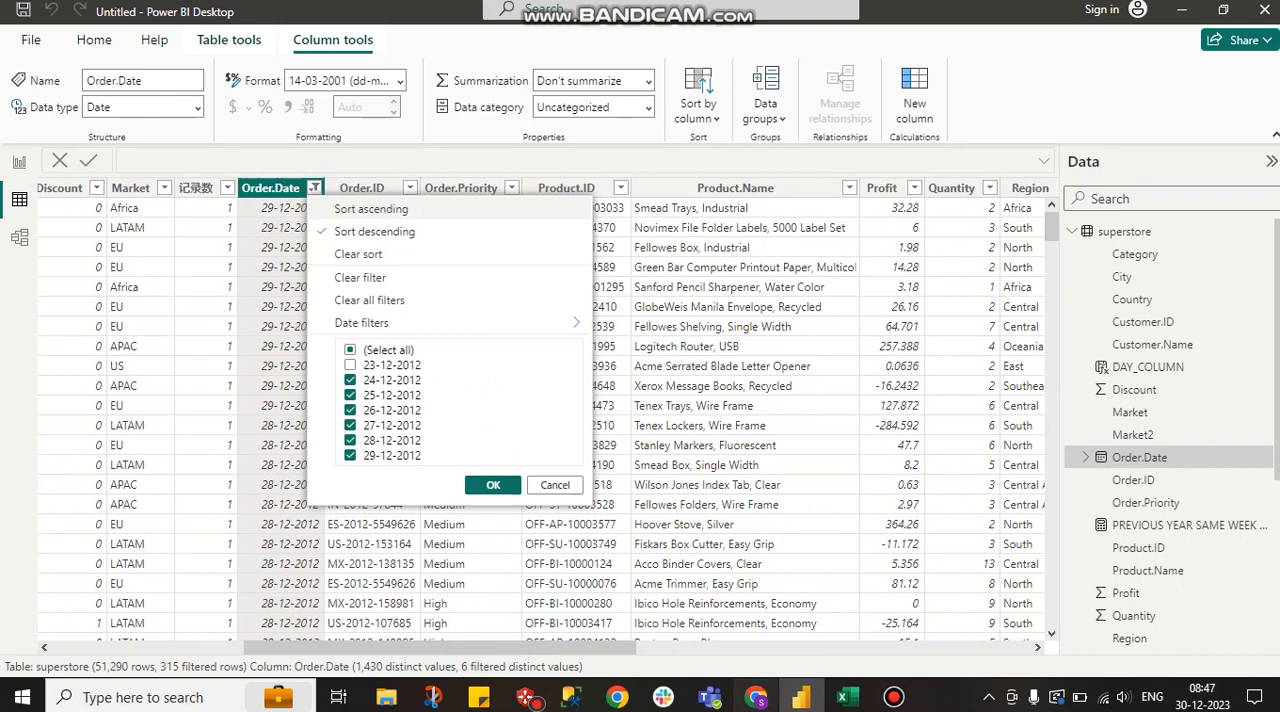
left_click(756, 697)
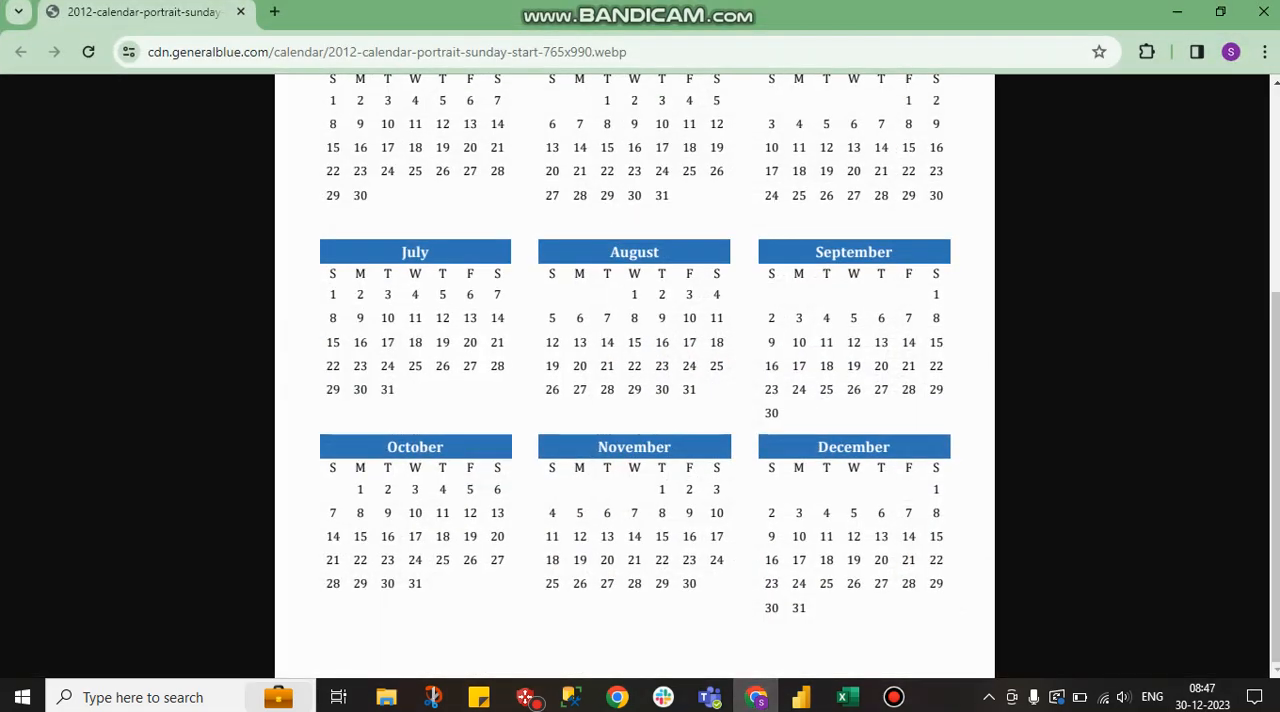
left_click(780, 560)
left_click(780, 560)
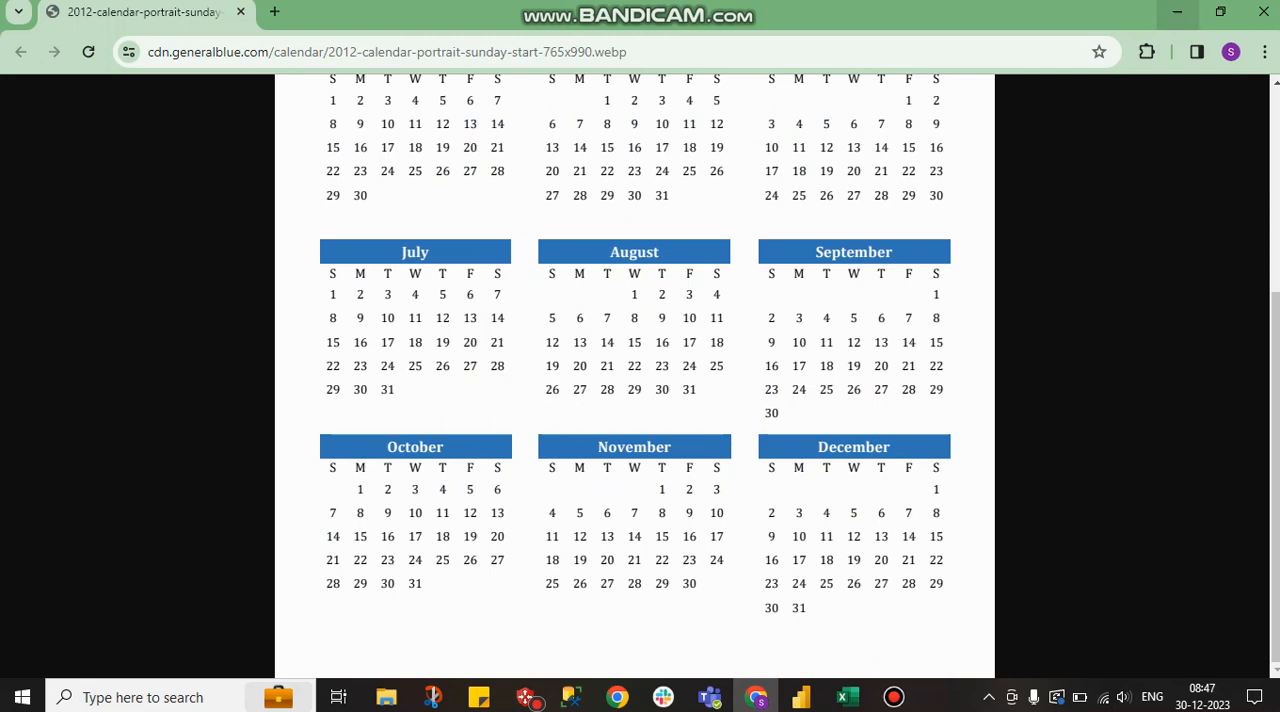
left_click(1177, 11)
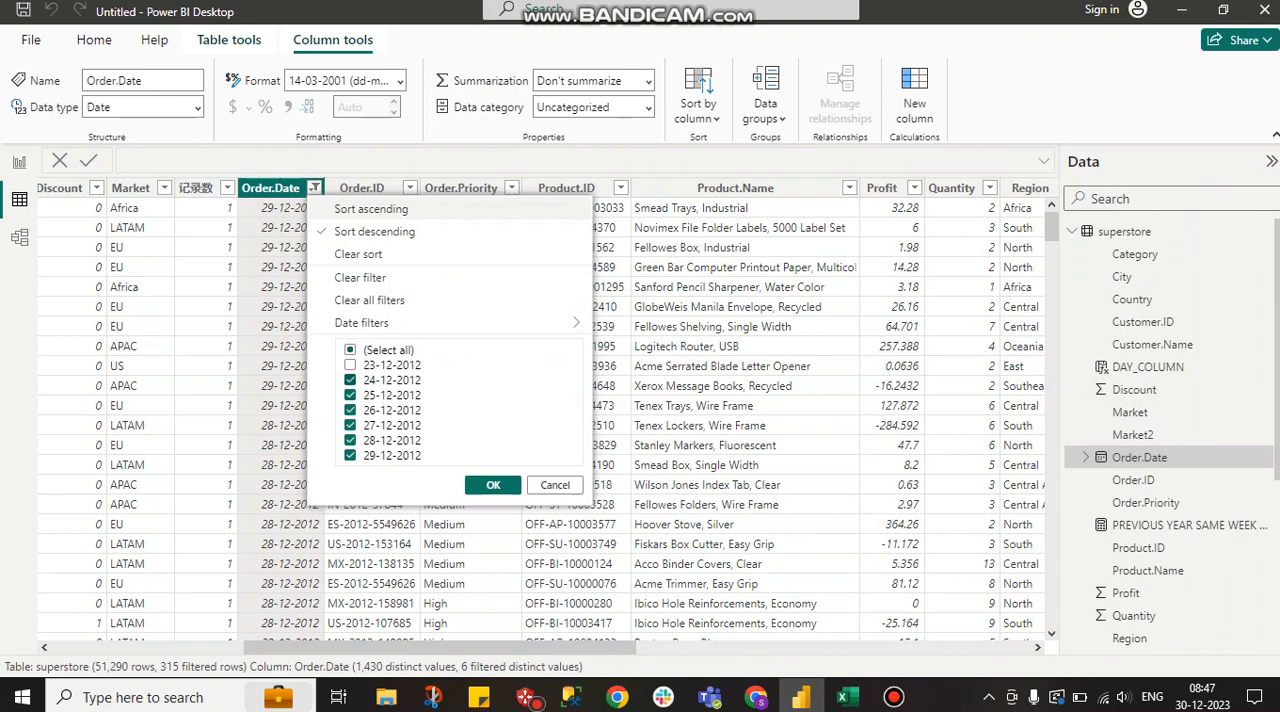
left_click(493, 485)
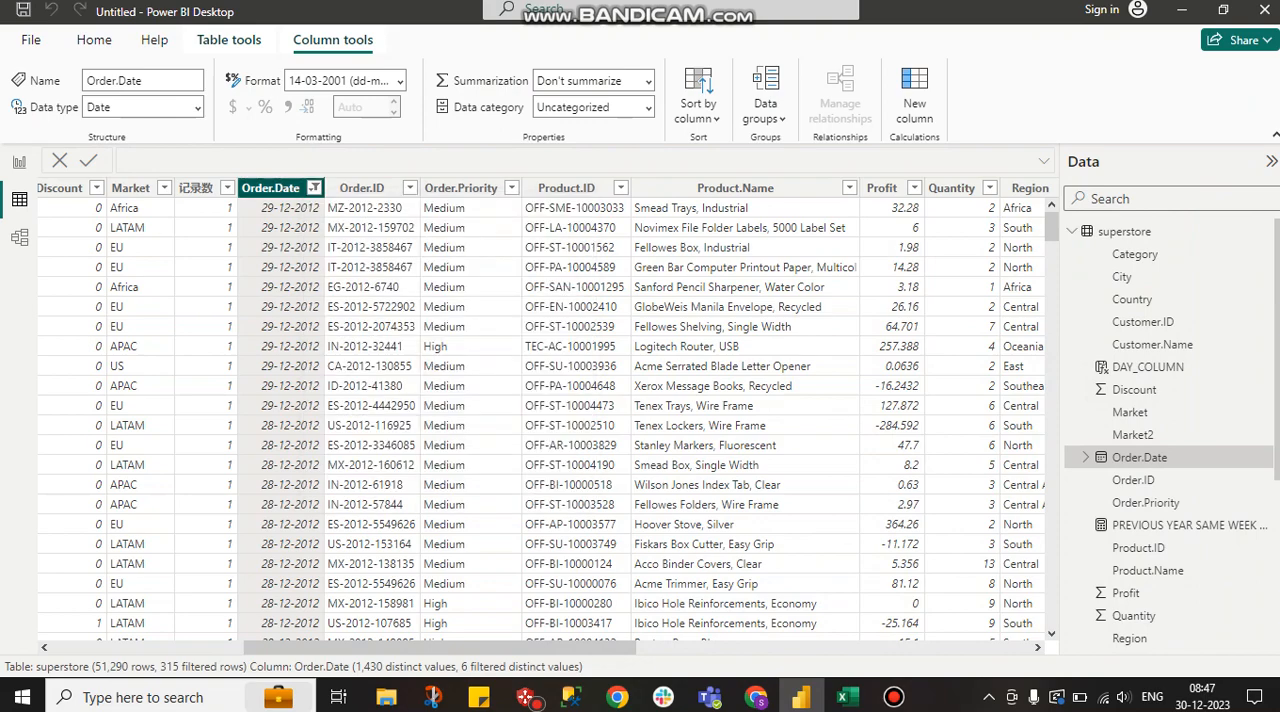
Copy the filtered Sales column and paste it into cell A1 of the blank Excel workbook
scroll(546, 416, "right", 9)
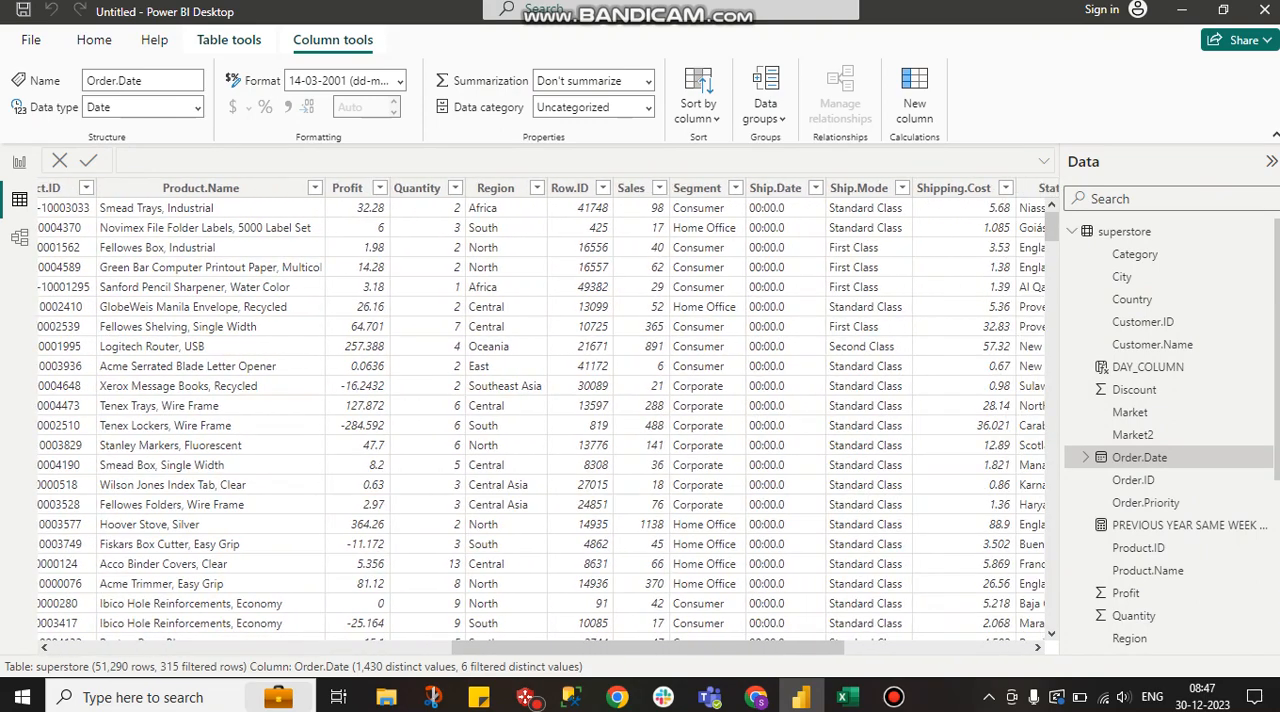
left_click(632, 188)
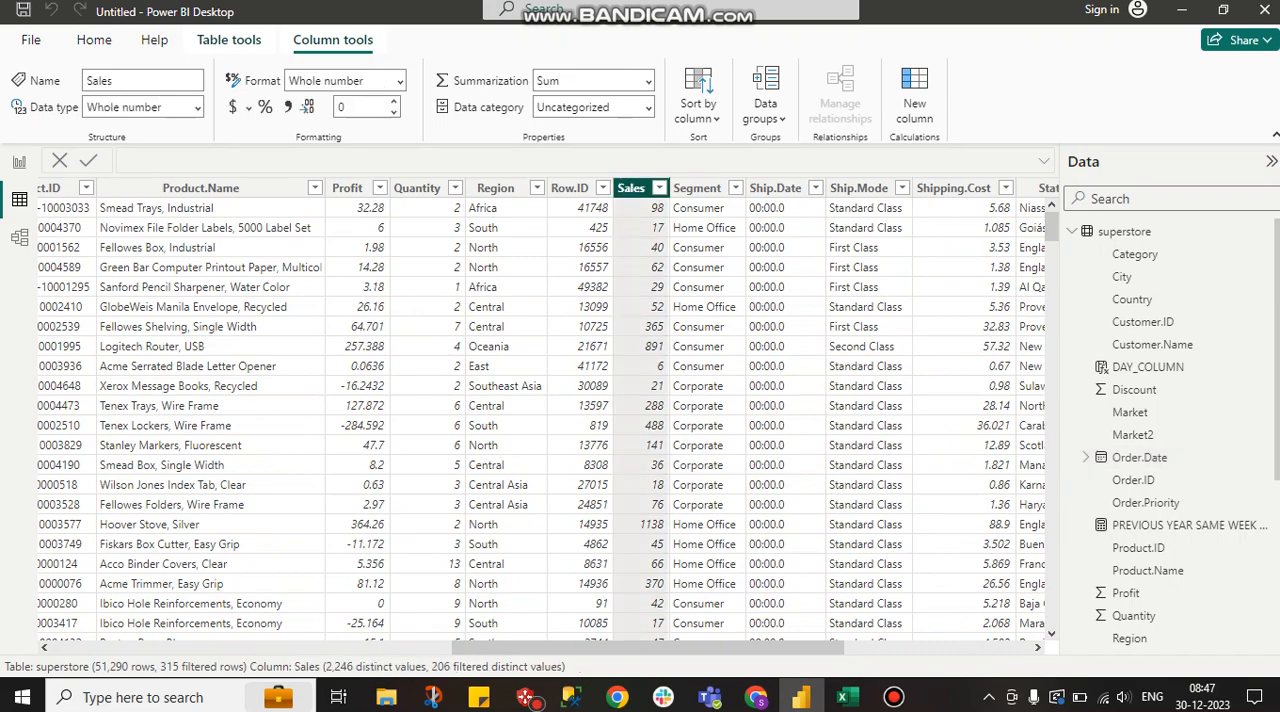
right_click(645, 191)
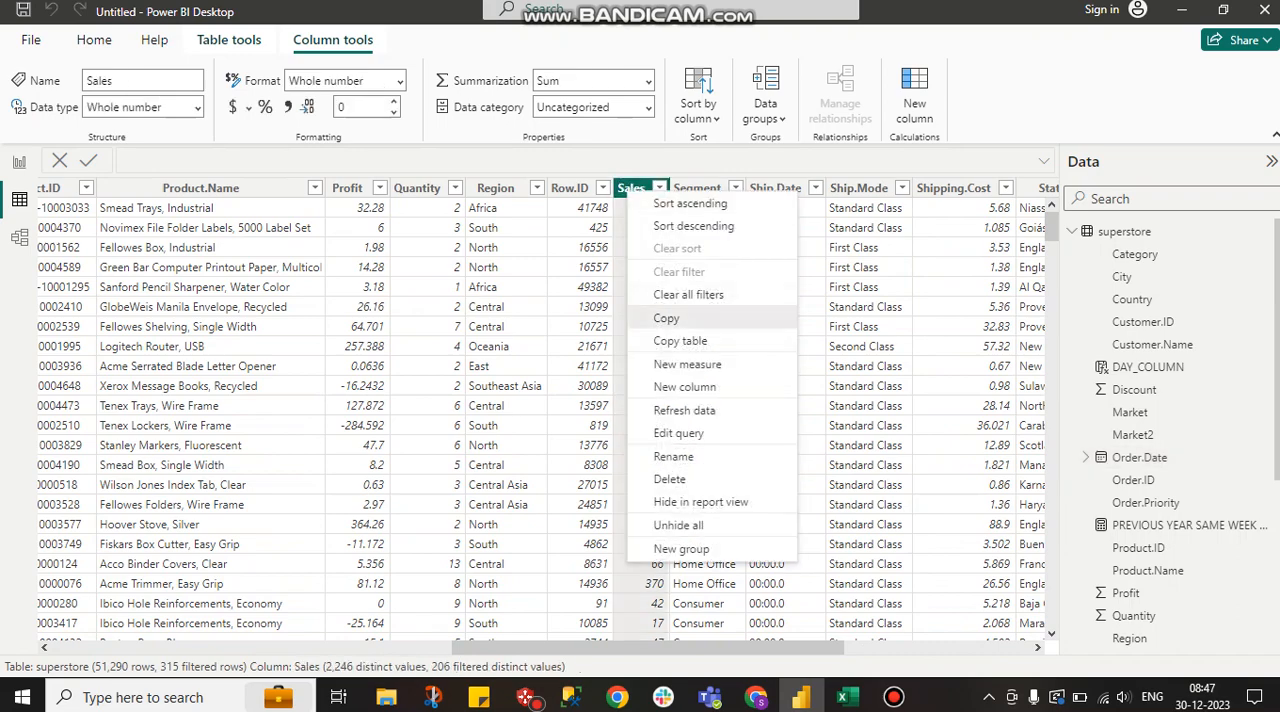
left_click(666, 318)
left_click(848, 697)
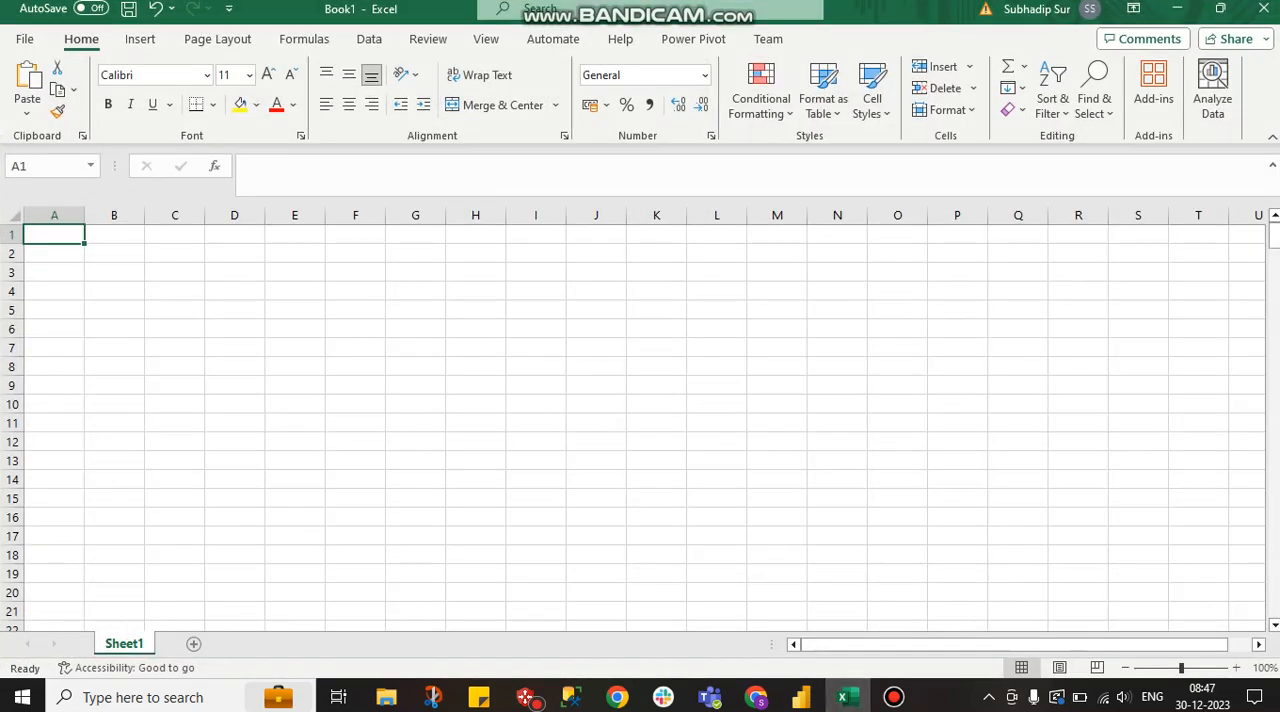
key("ctrl+v")
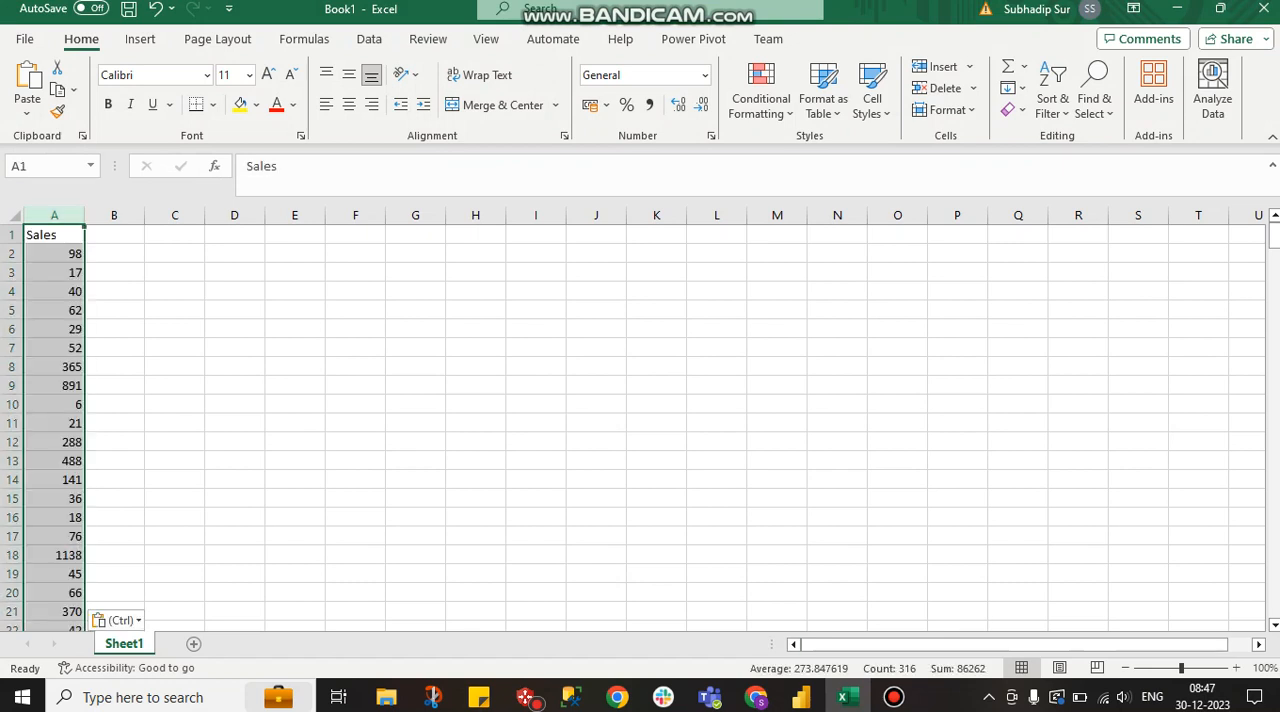
Check the sum of the pasted Sales values in Excel, and return to Power BI
left_click(958, 668)
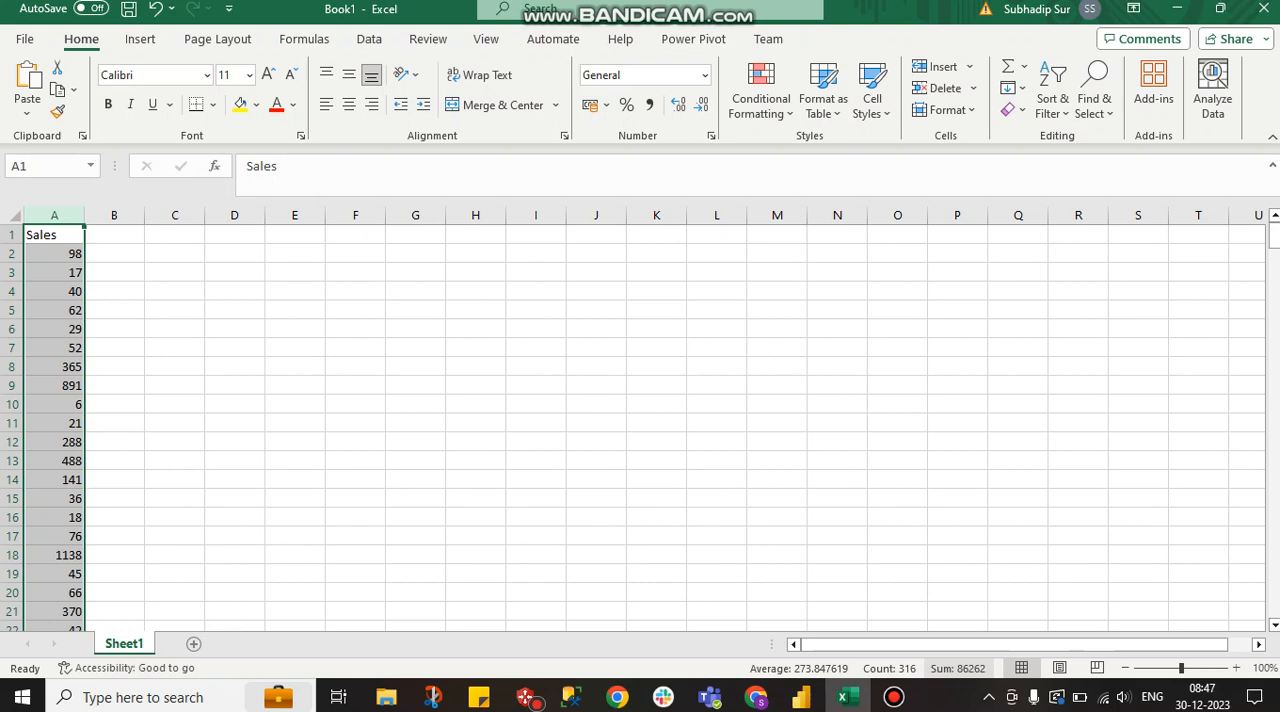
left_click(958, 668)
left_click(958, 668)
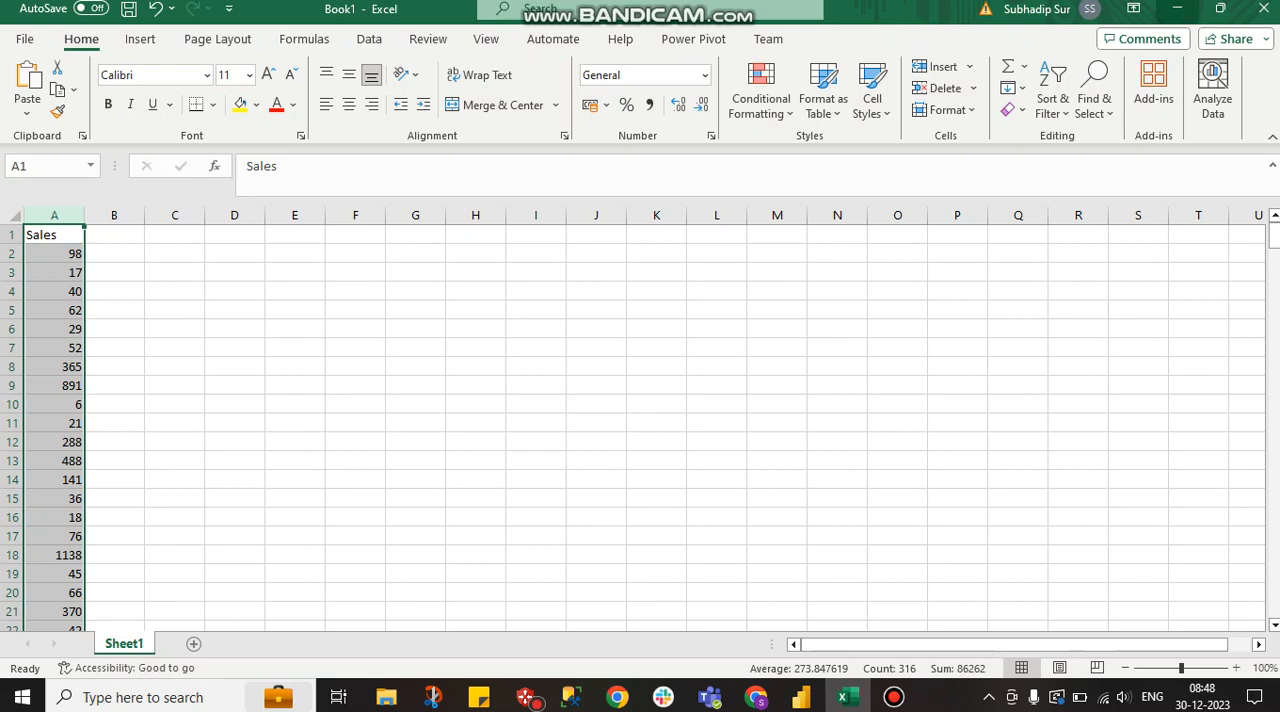
left_click(1177, 8)
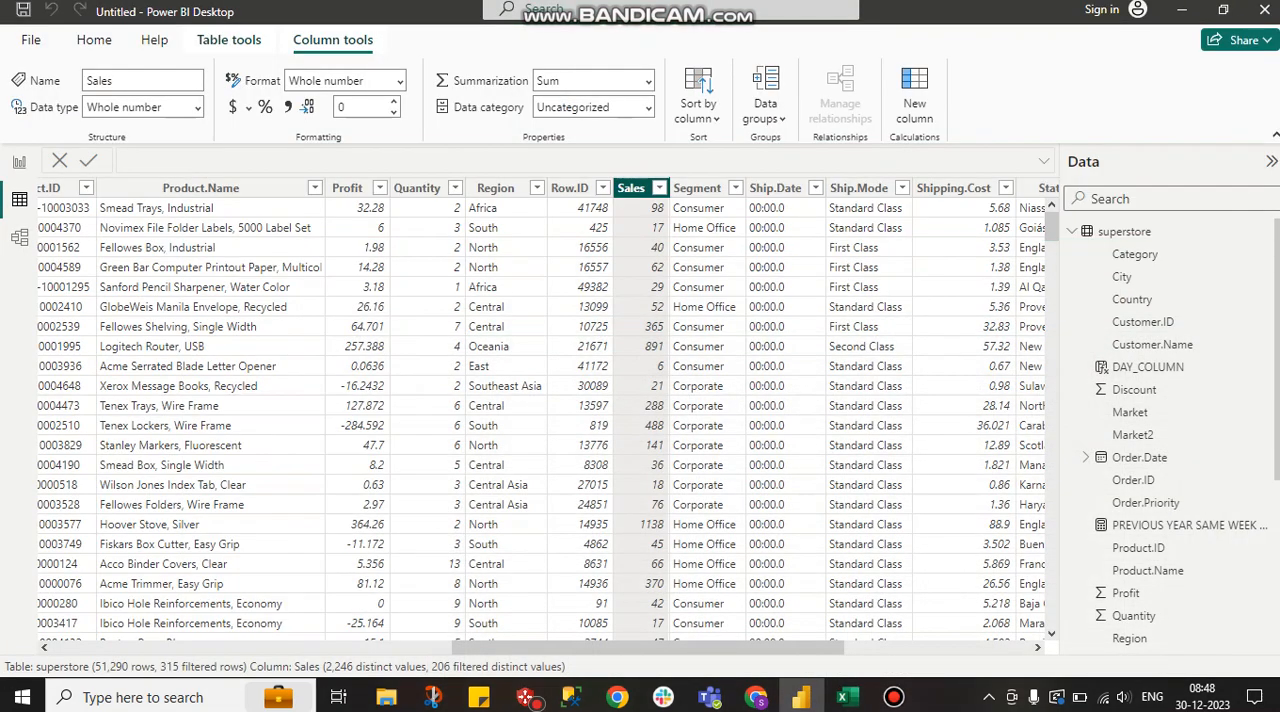
Change variable b in the PREVIOUS YEAR SAME WEEK TILL TODAY measure to WEEKDAY(TODAY()) - 2 and commit the formula
left_click(19, 162)
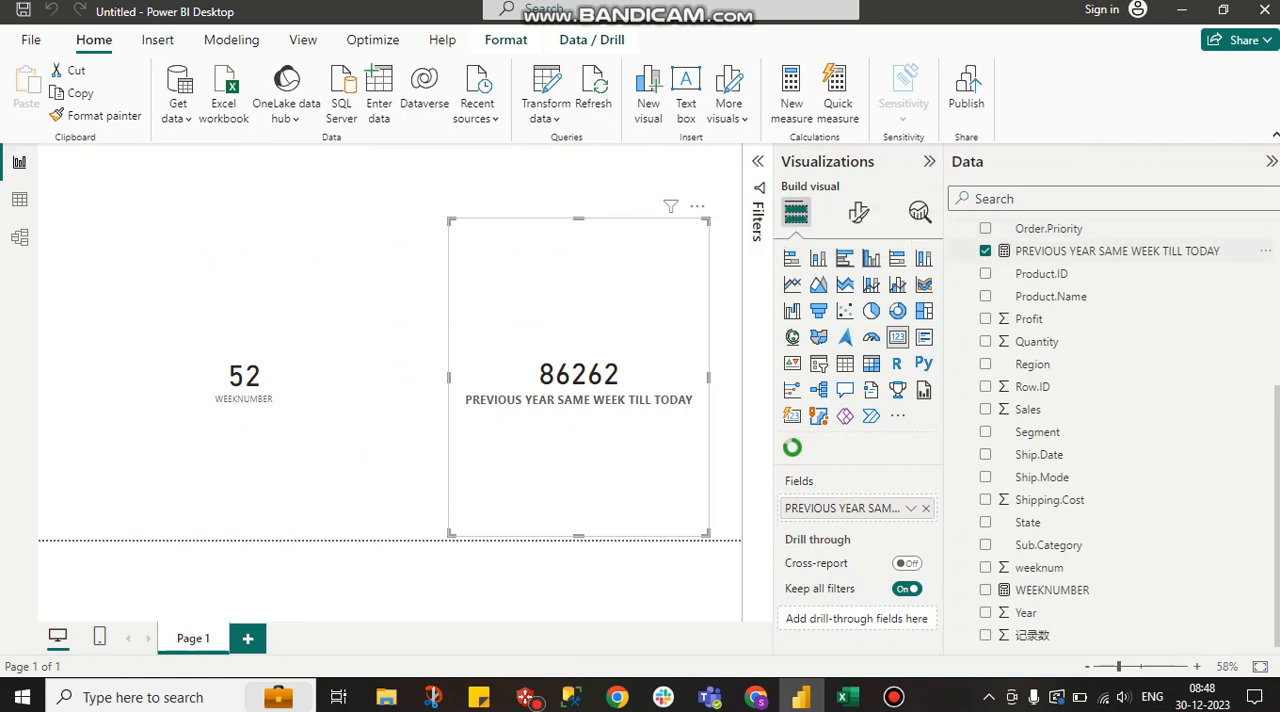
left_click(1117, 251)
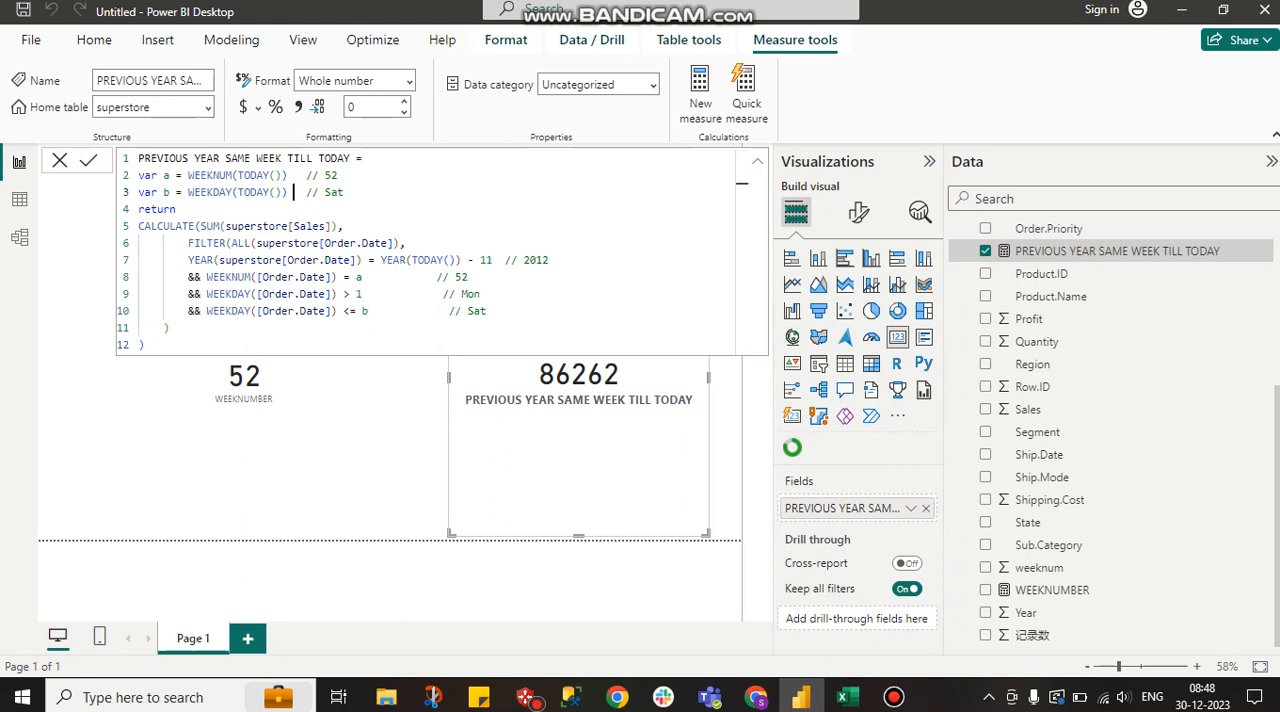
type("- 2")
left_click(145, 345)
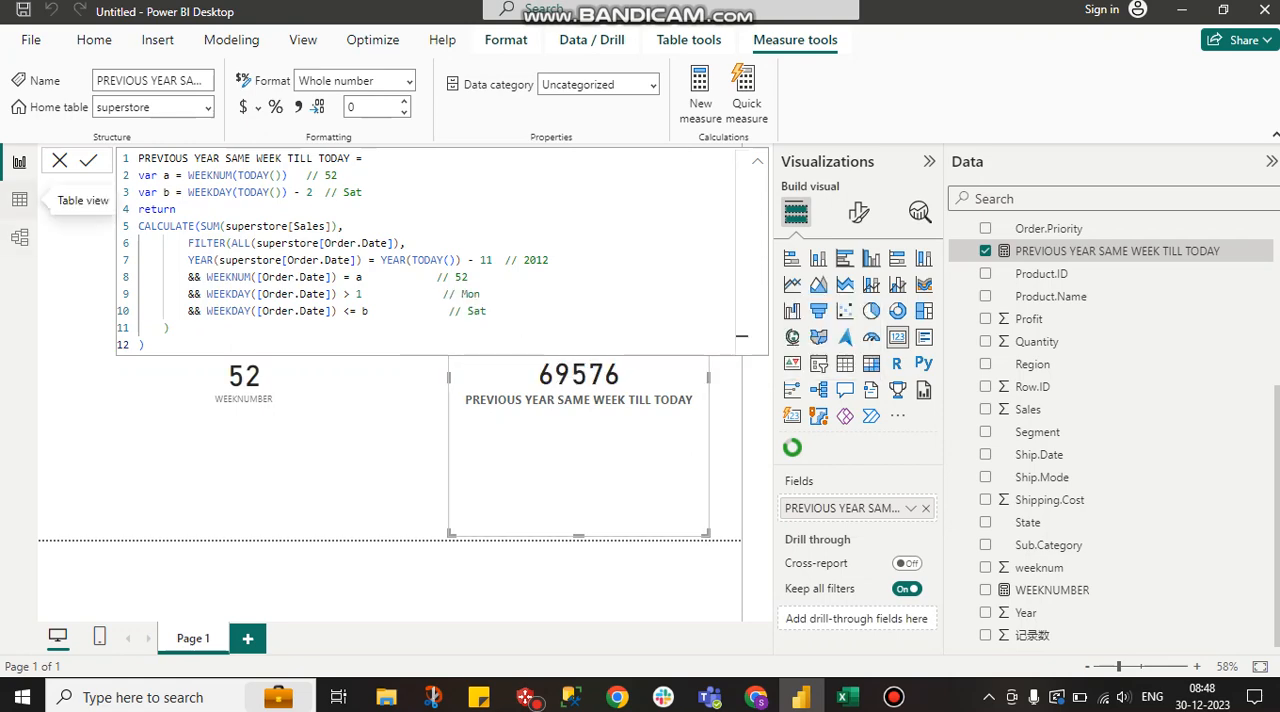
Exclude 28-12-2012 and 29-12-2012 from the superstore table's Order.Date filter
left_click(19, 199)
scroll(547, 416, "left", 3)
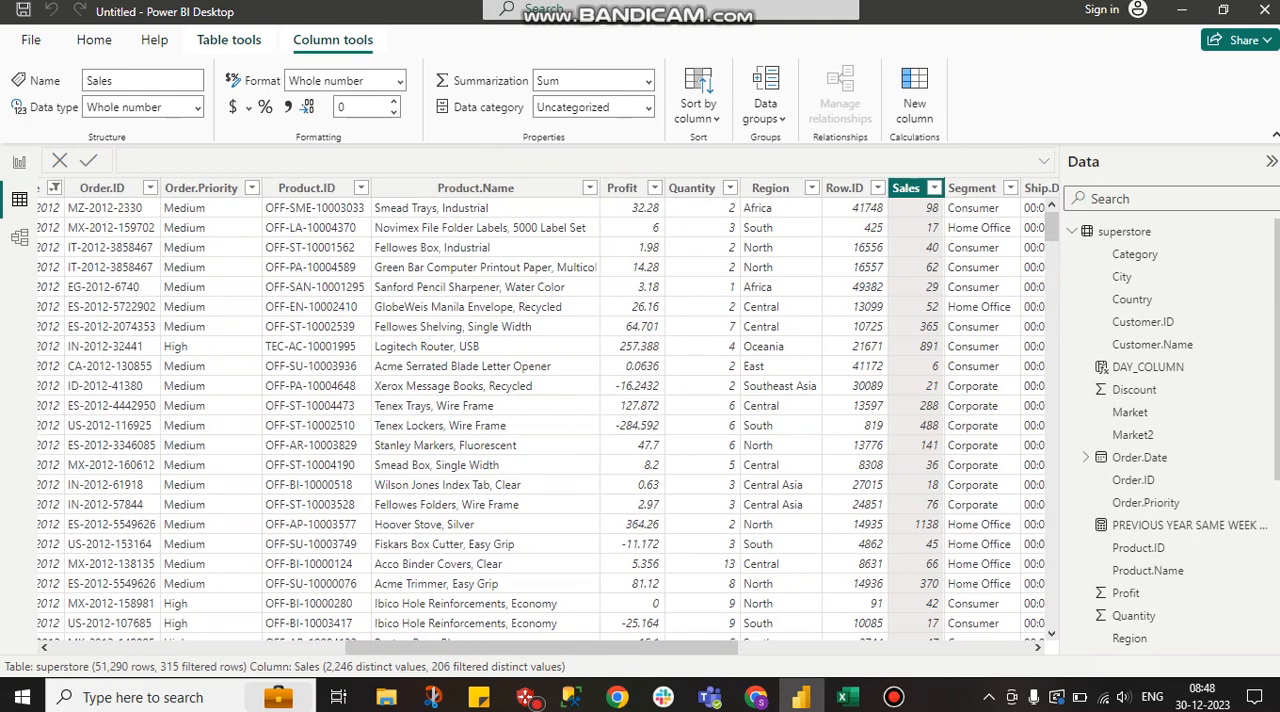
scroll(547, 416, "left", 4)
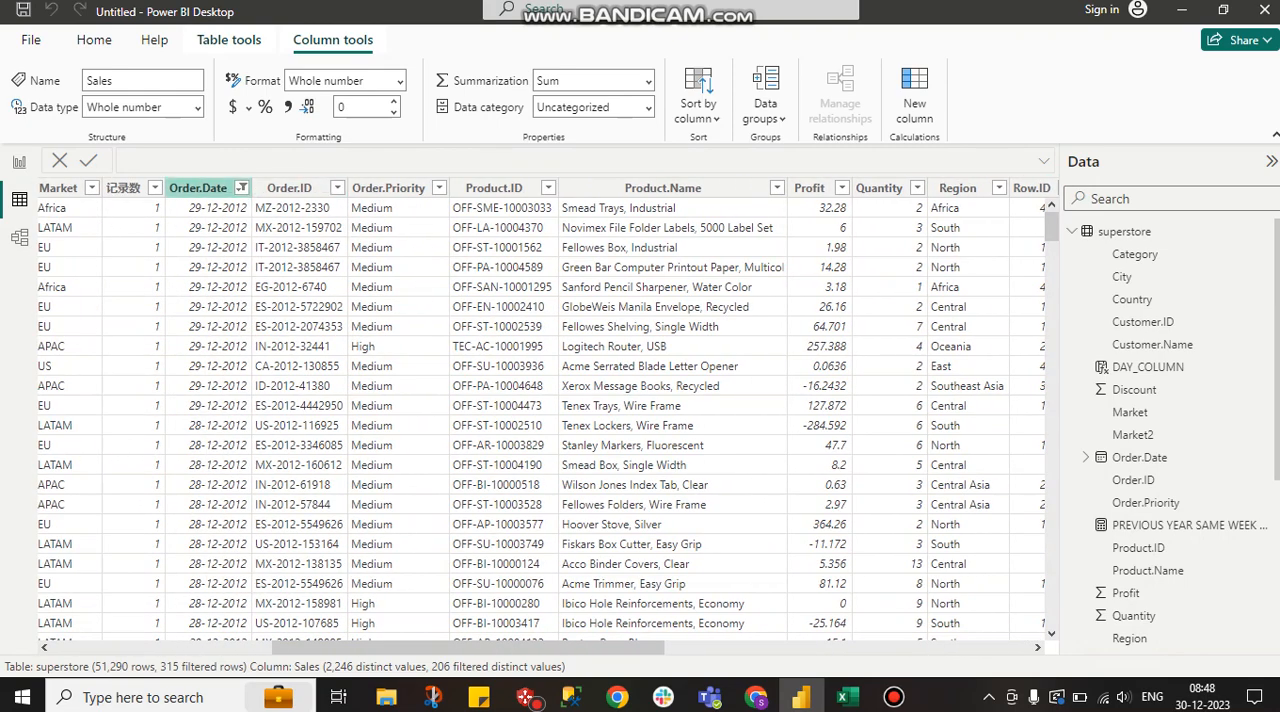
left_click(241, 188)
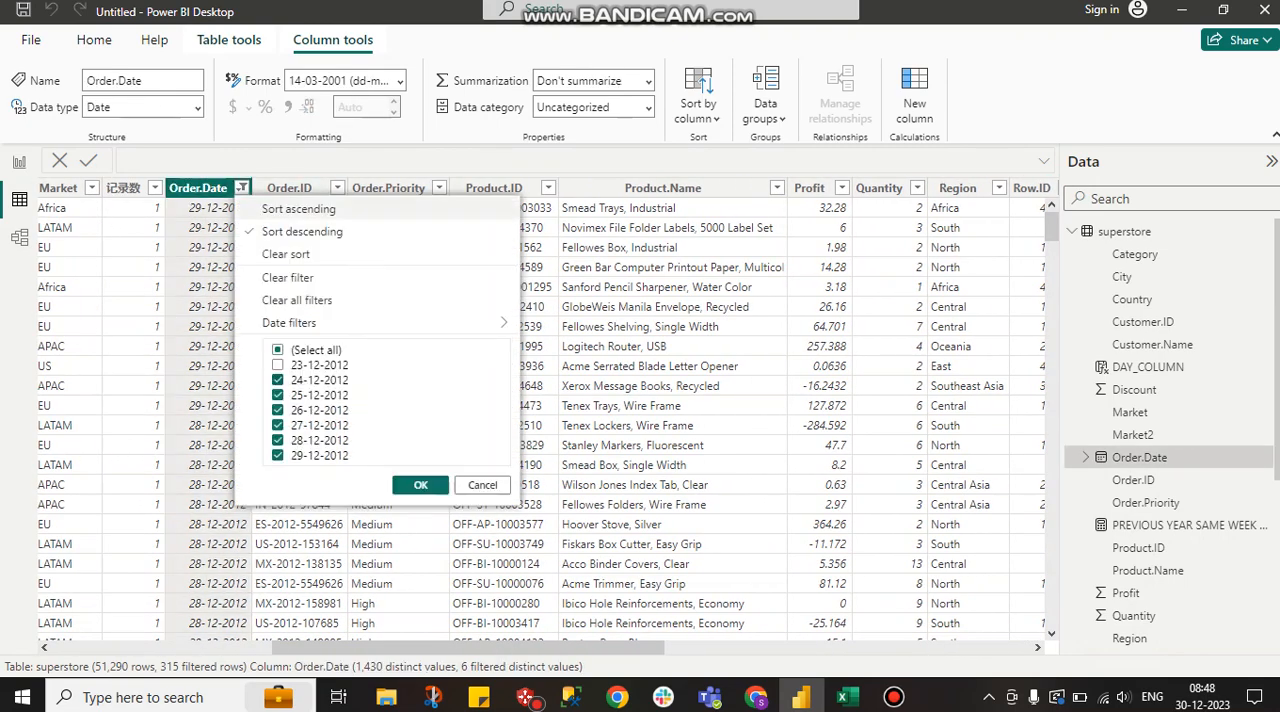
left_click(277, 455)
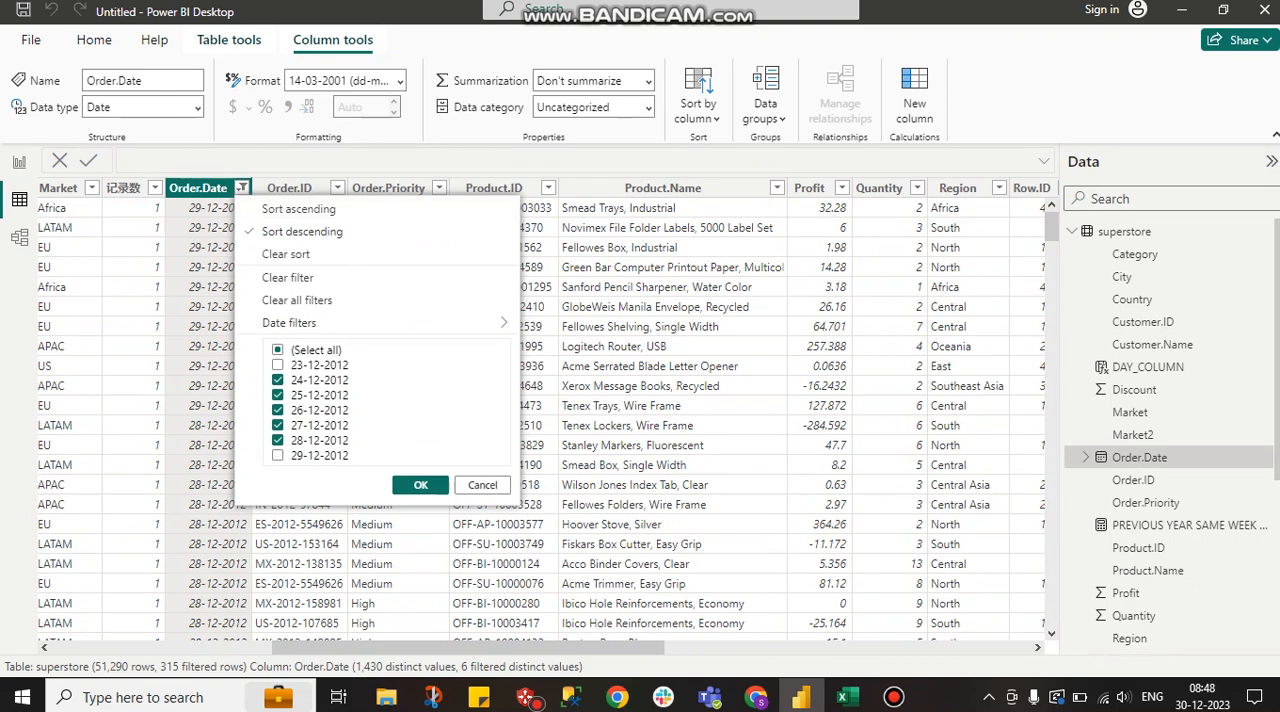
left_click(277, 440)
left_click(420, 484)
Copy the filtered Sales column of the superstore table and paste it into cell B1 of the Excel workbook
scroll(540, 420, "right", 5)
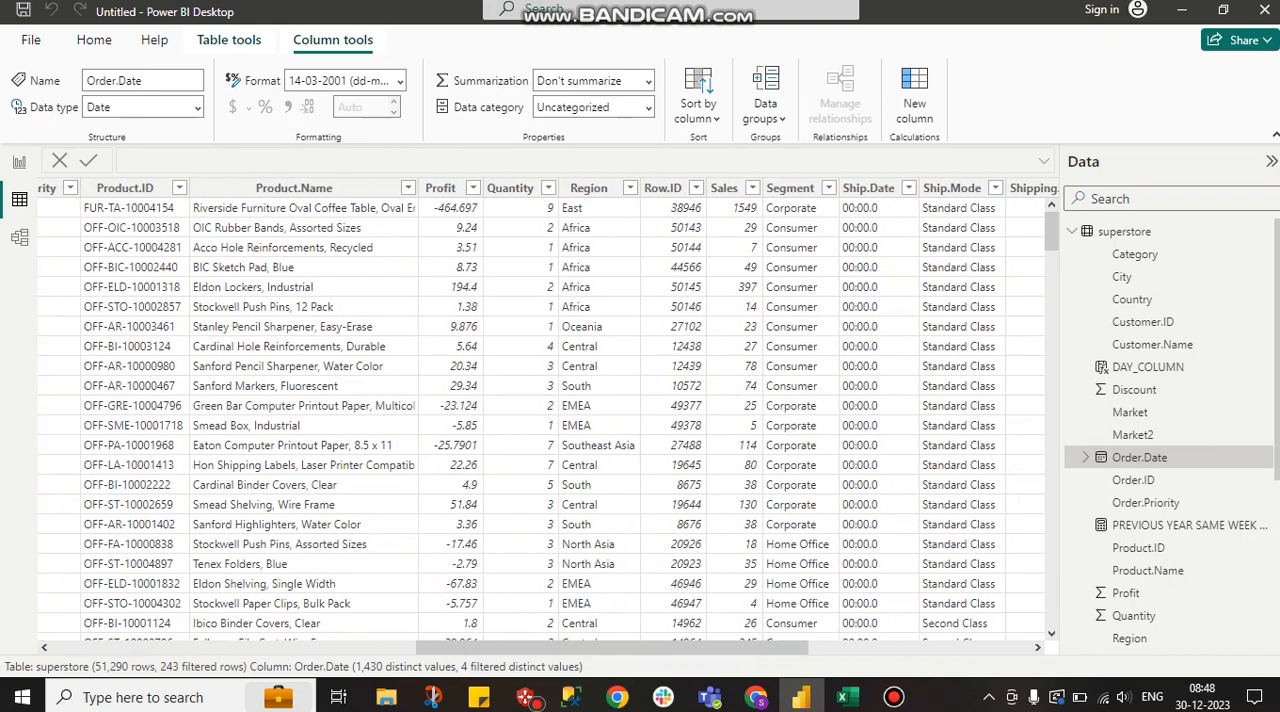
scroll(575, 190, "right", 3)
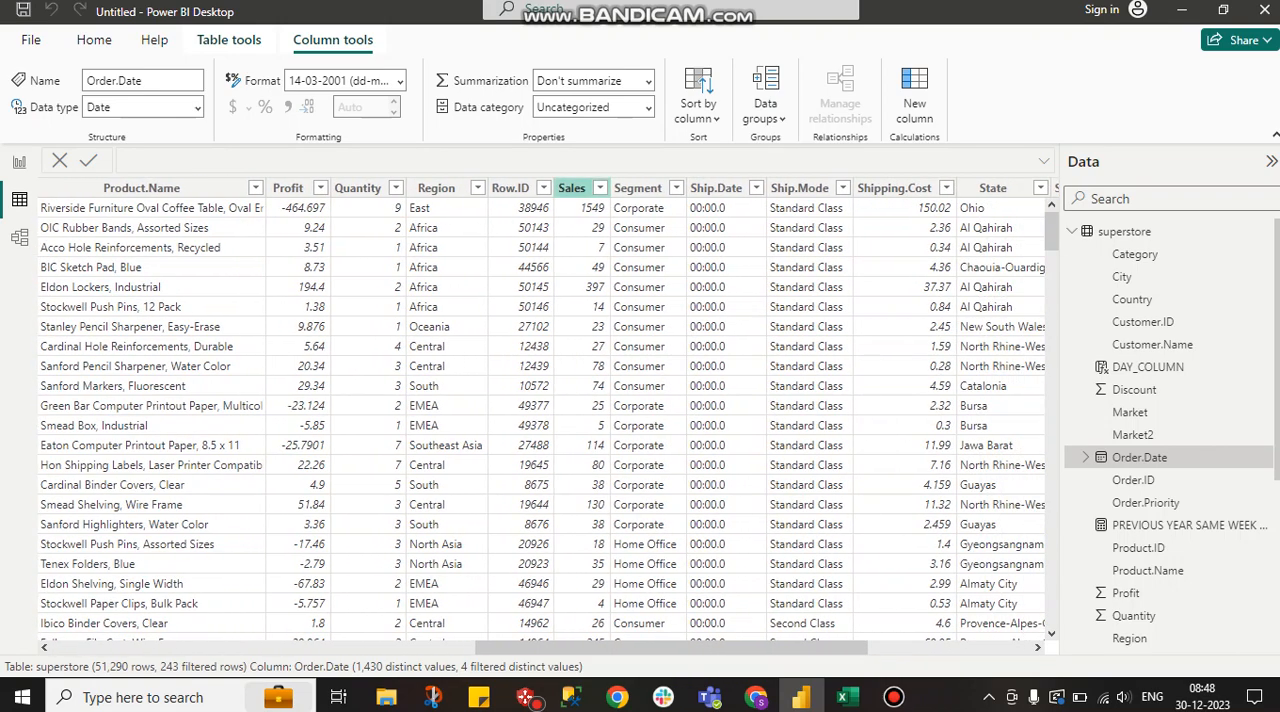
left_click(572, 188)
right_click(575, 188)
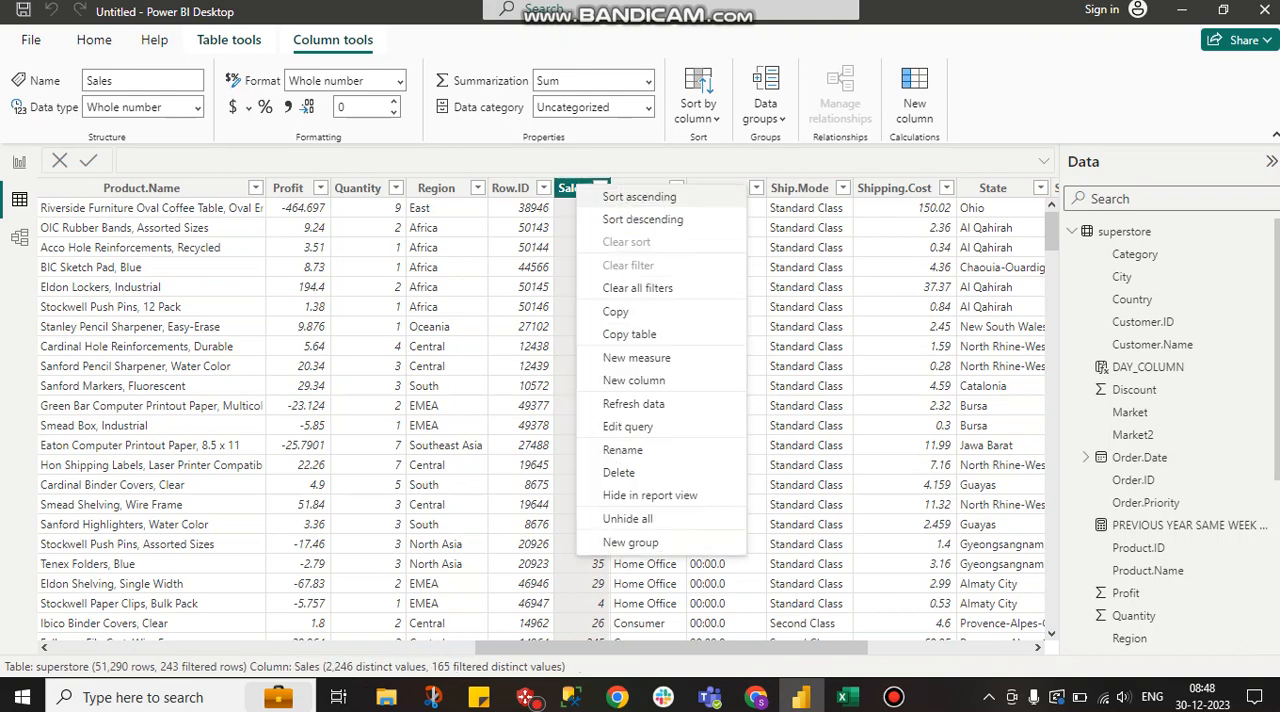
left_click(615, 311)
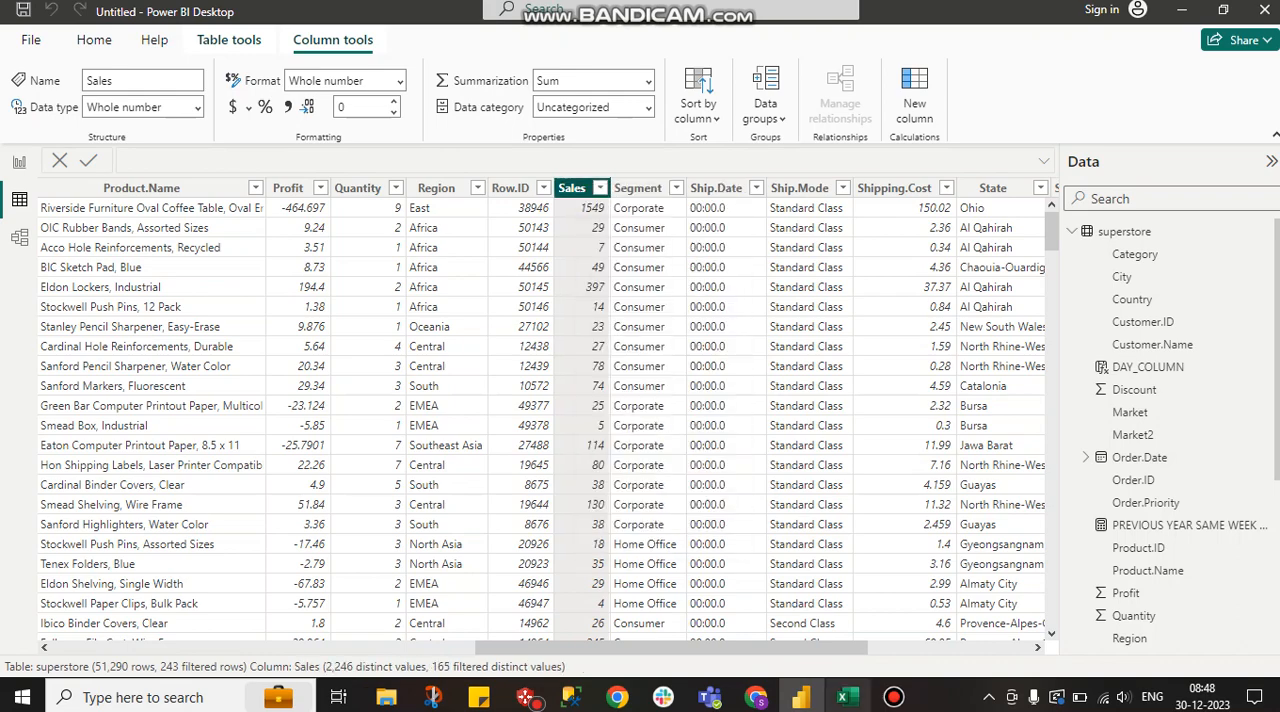
left_click(842, 697)
left_click(114, 235)
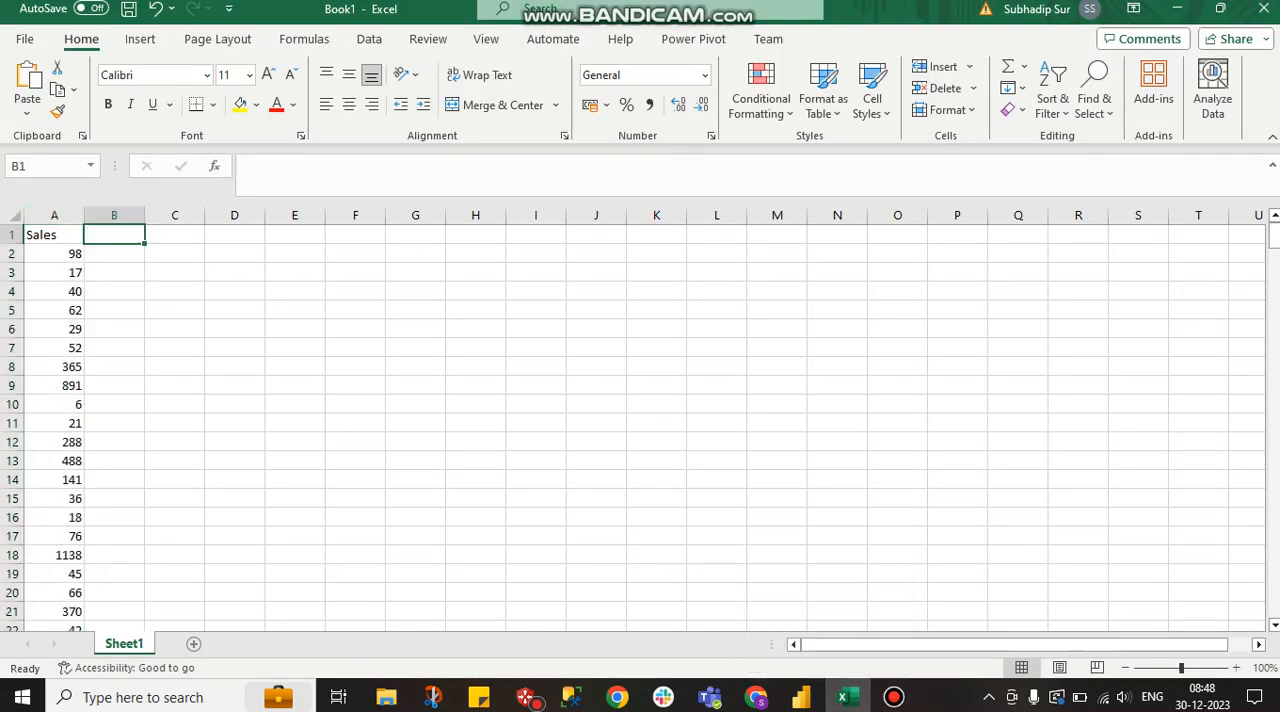
key("ctrl+v")
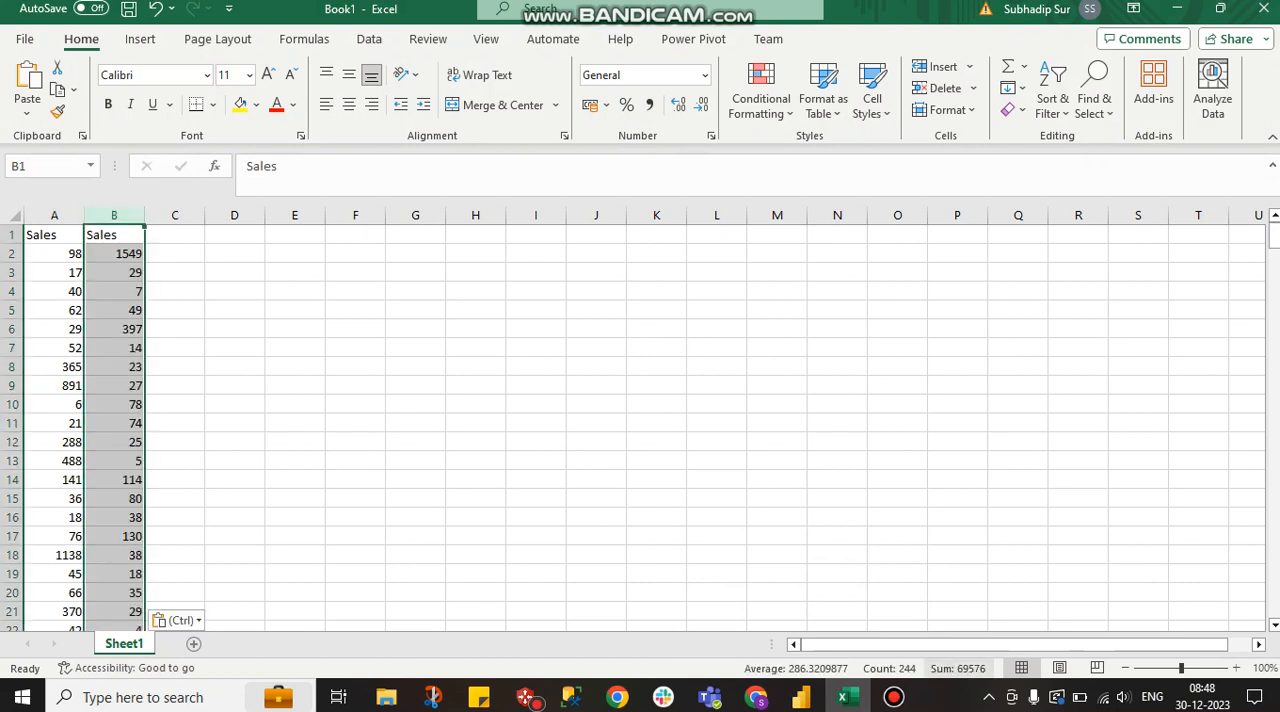
Check the sum of the Sales values pasted in column B and compare it with the measure's card in the Power BI report
left_click(958, 669)
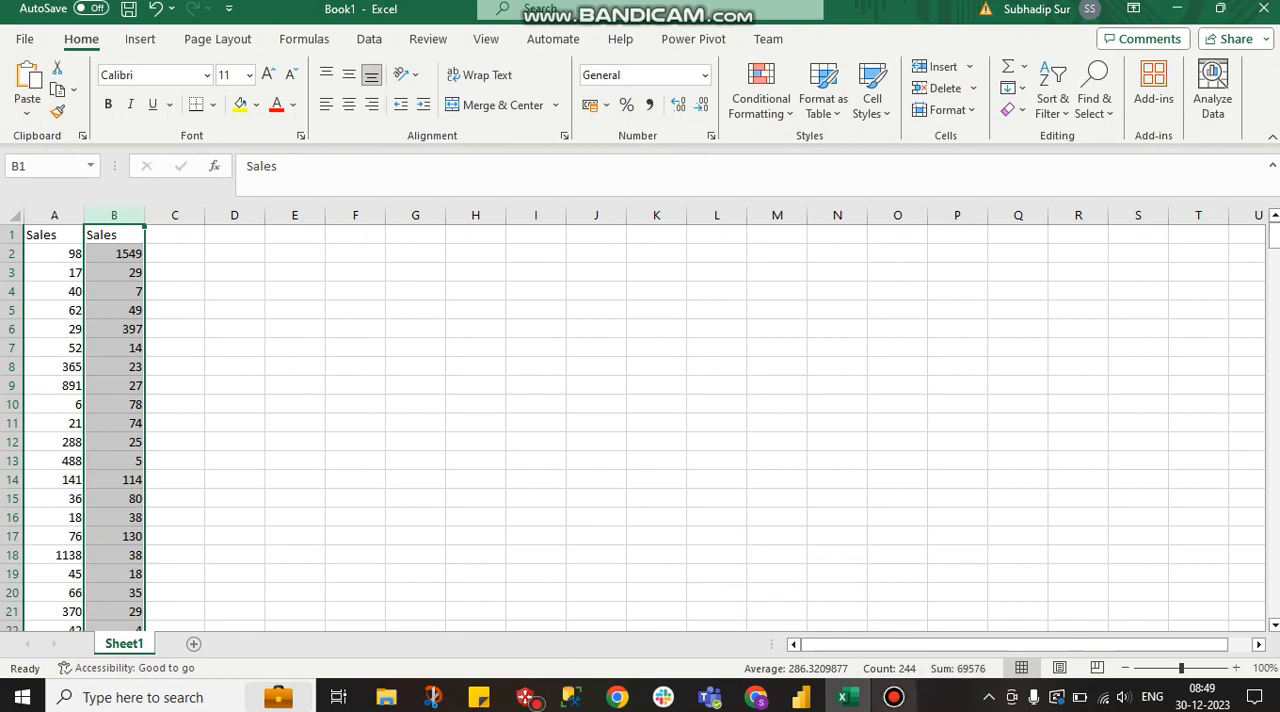
left_click(801, 697)
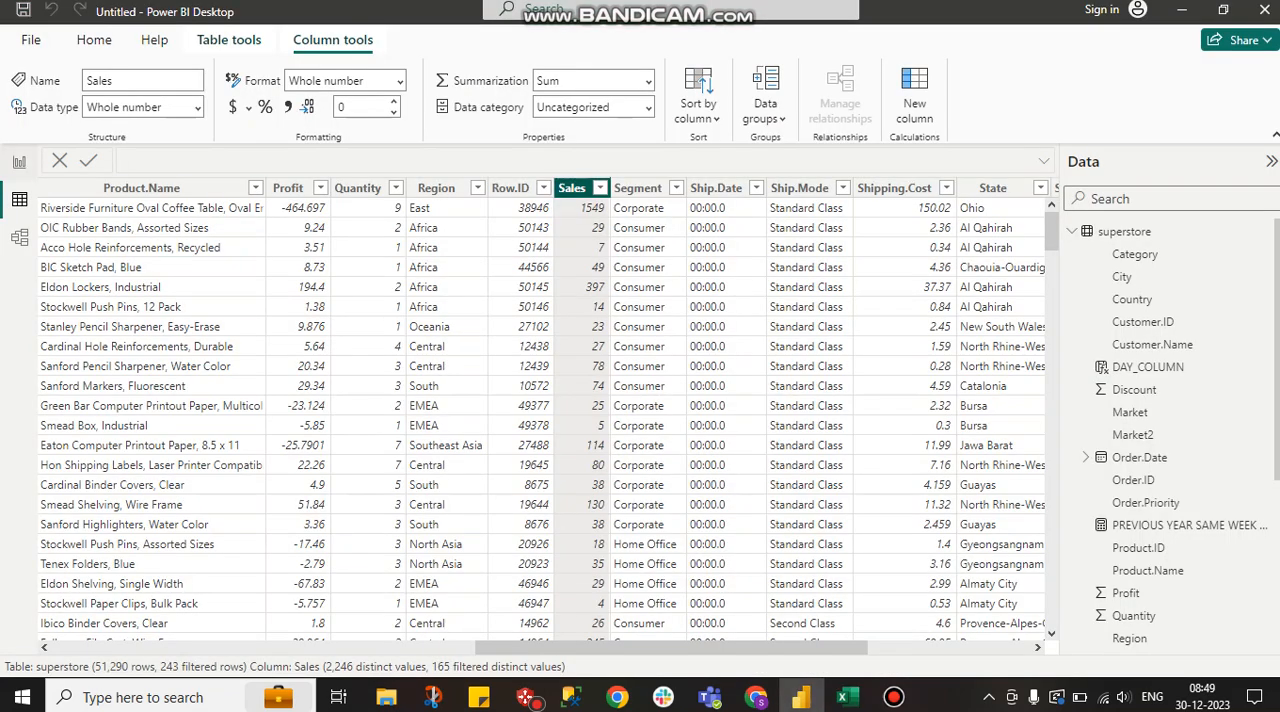
left_click(19, 161)
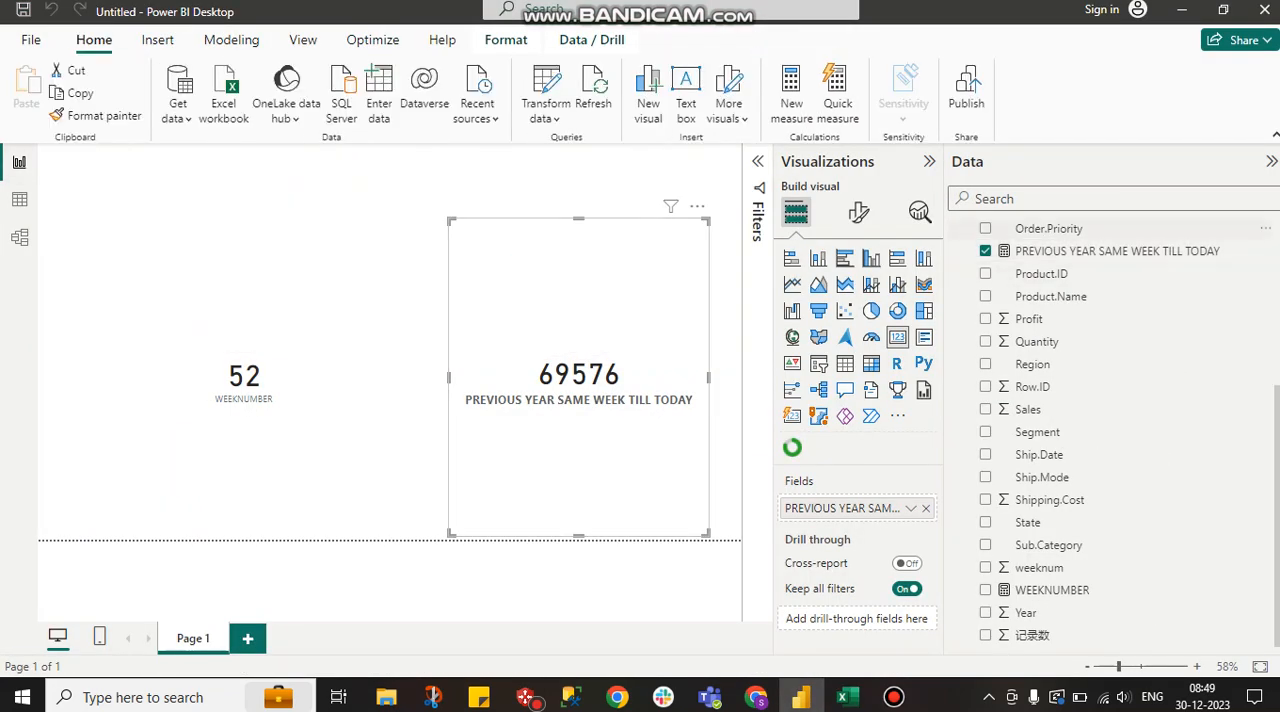
Open the PREVIOUS YEAR SAME WEEK TILL TODAY measure, try year offsets of 1 and 10 after YEAR(TODAY()), and restore 11
left_click(1117, 251)
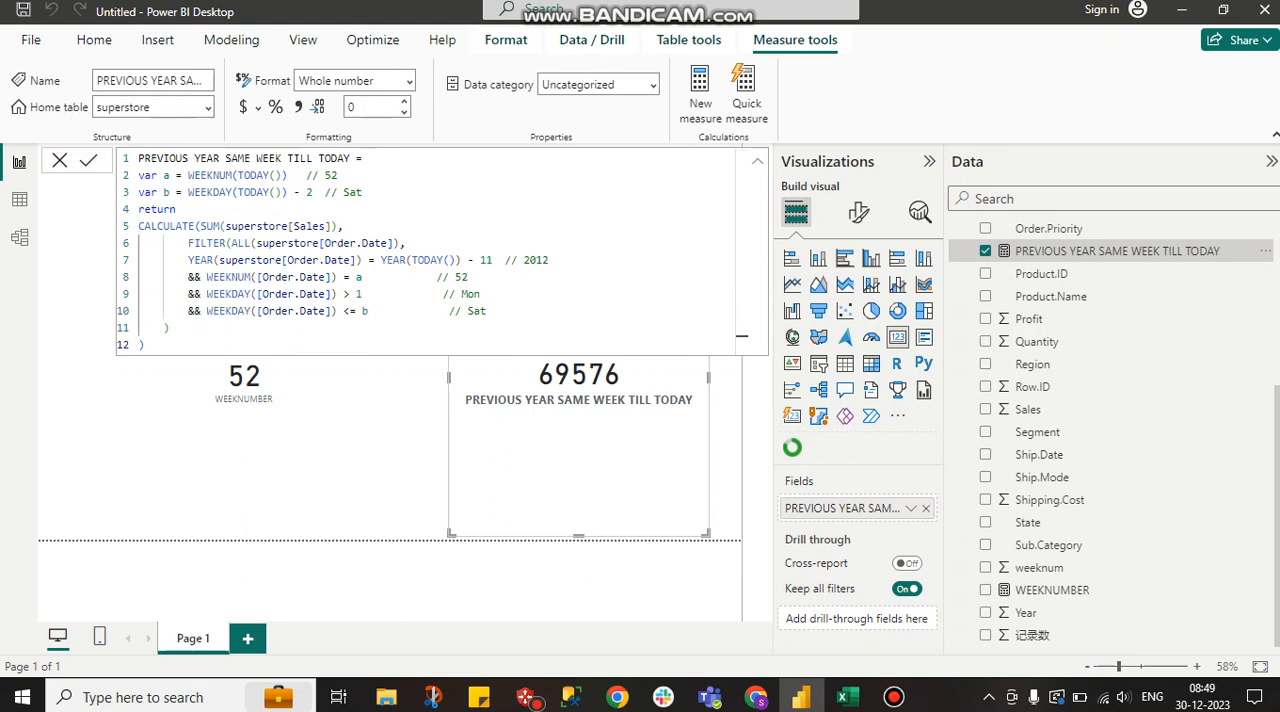
left_click_drag(549, 260, 511, 260)
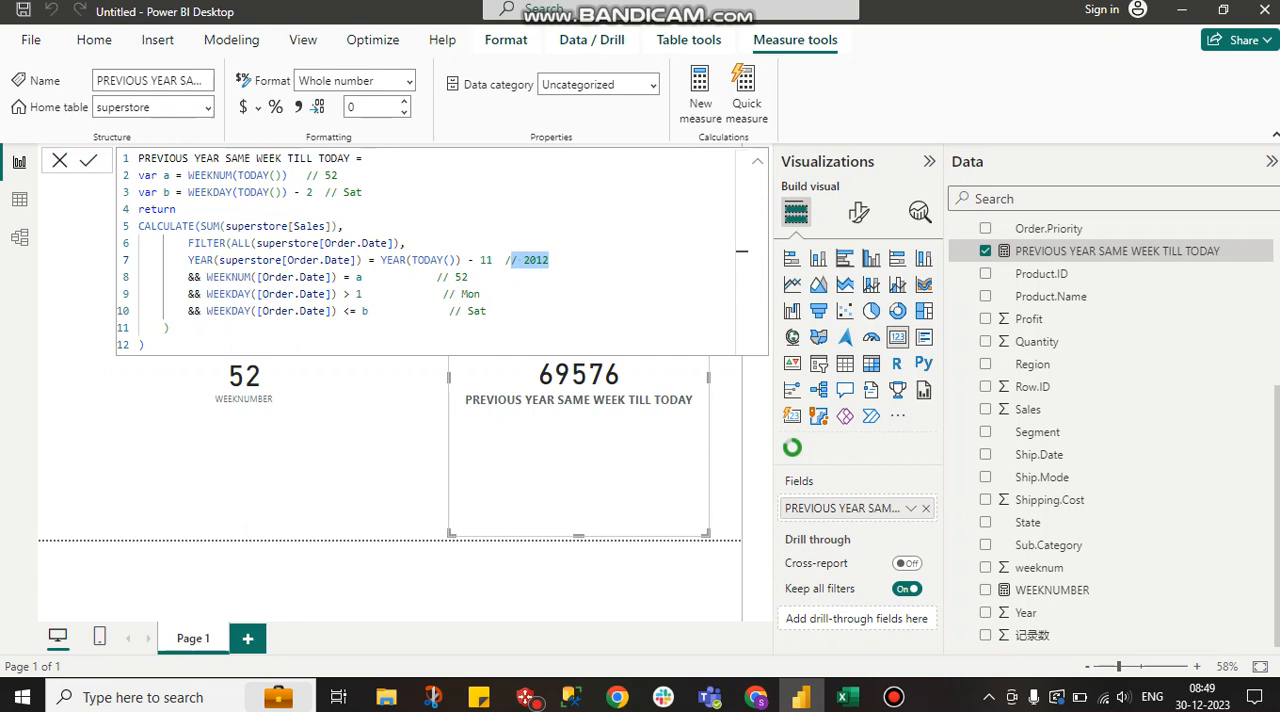
left_click(492, 260)
key("BackSpace")
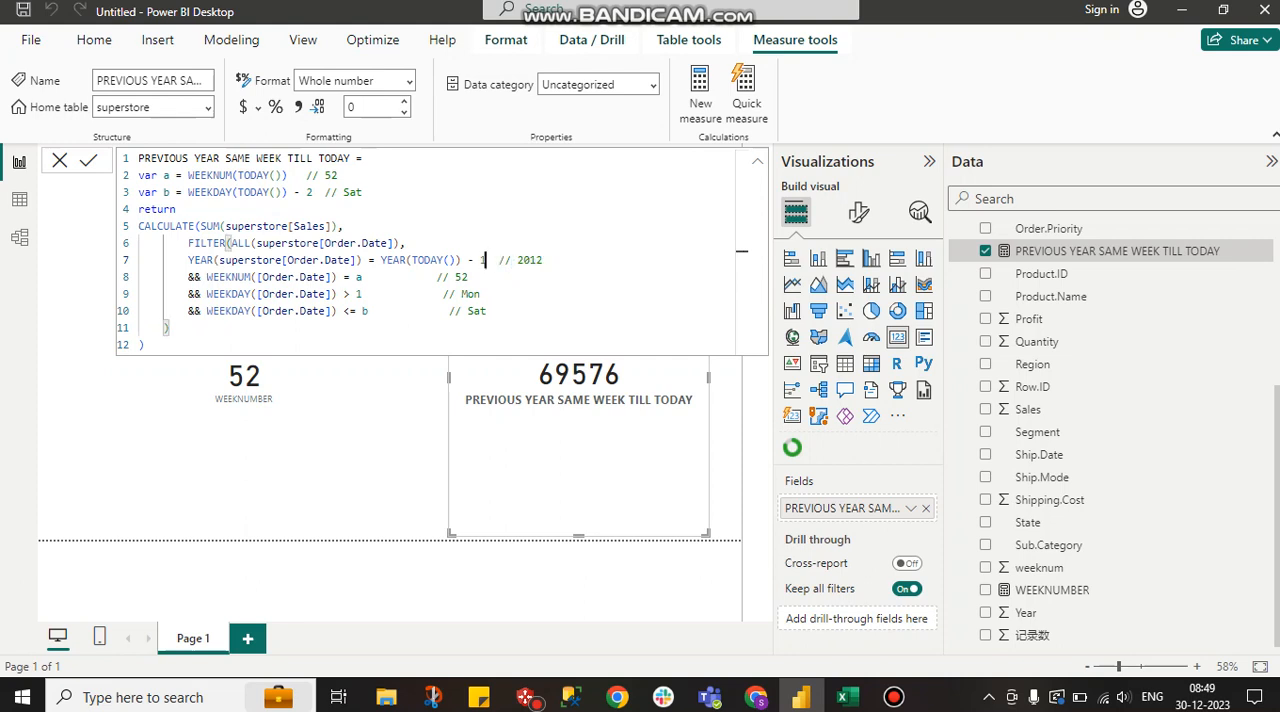
type("0")
key("BackSpace")
type("1")
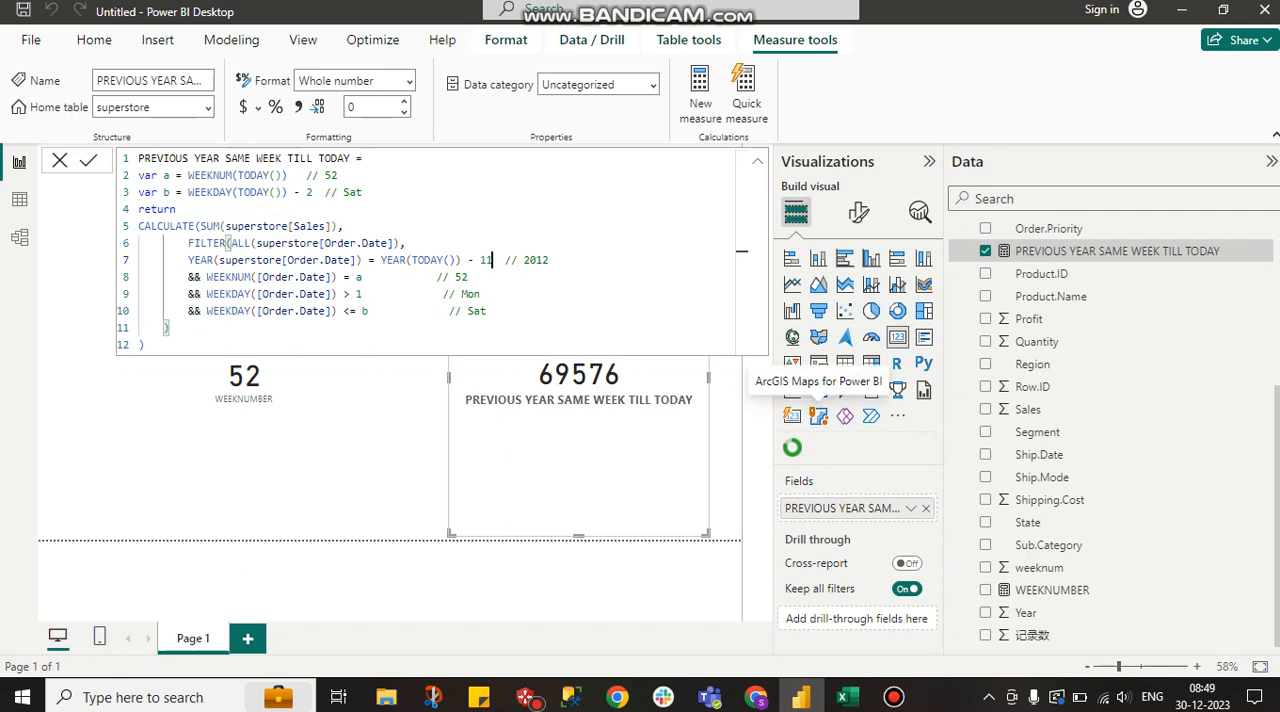
left_click(893, 697)
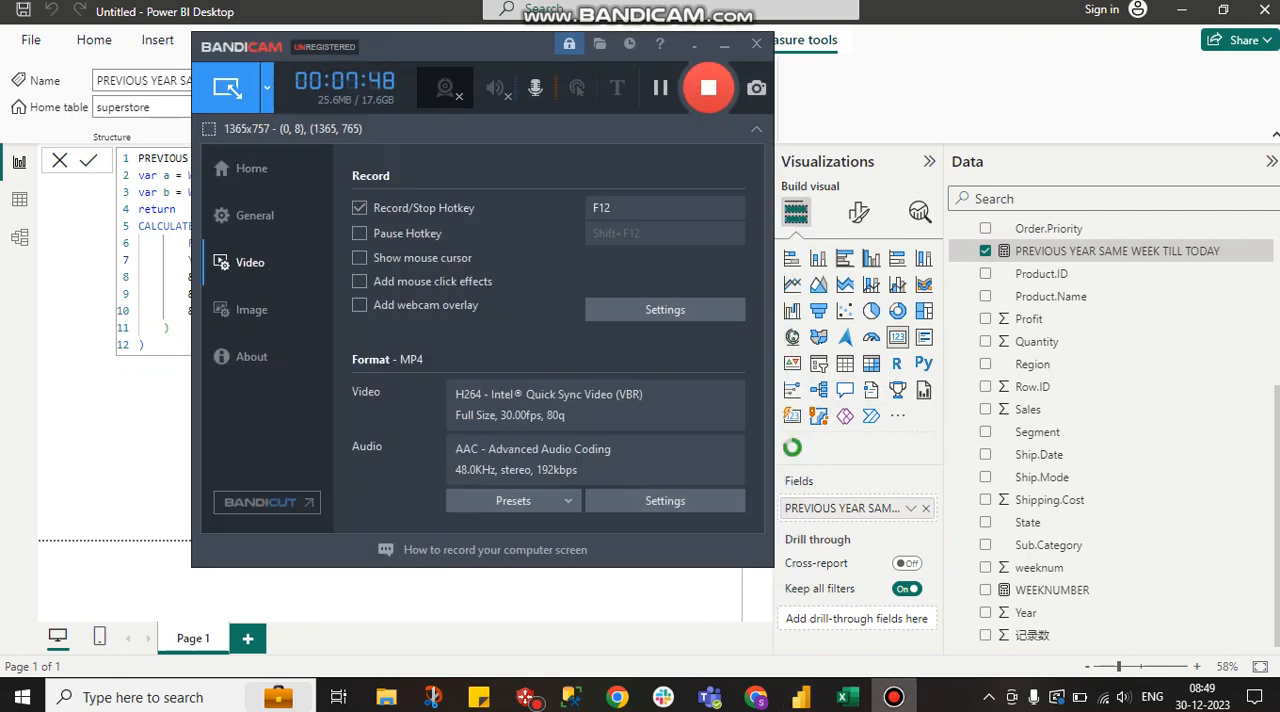